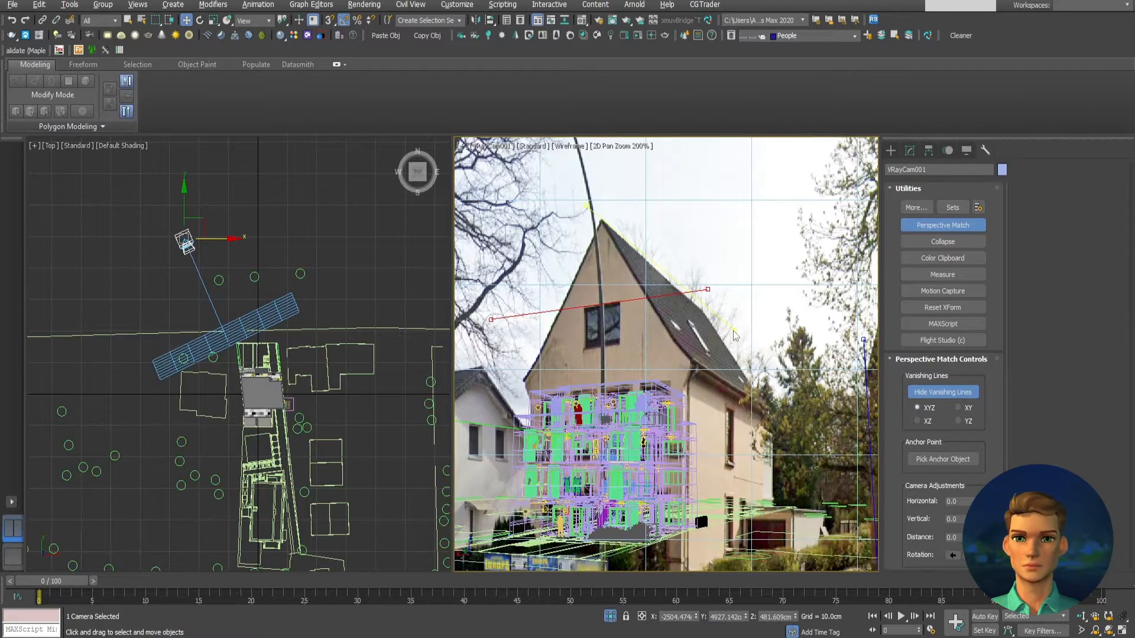
# Fine-tune the lower end of the upper green vanishing line to follow the gabled house's roof slope in the background photo
pyautogui.moveTo(733, 335); pyautogui.dragTo(731, 339)
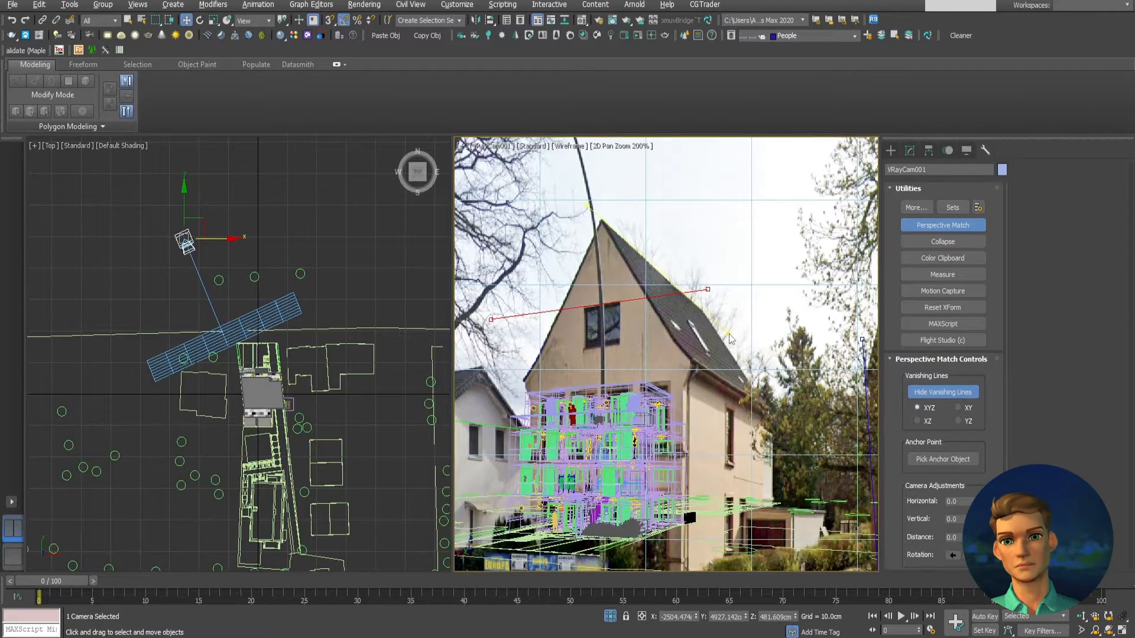
pyautogui.moveTo(730, 339); pyautogui.dragTo(780, 313, button='middle')
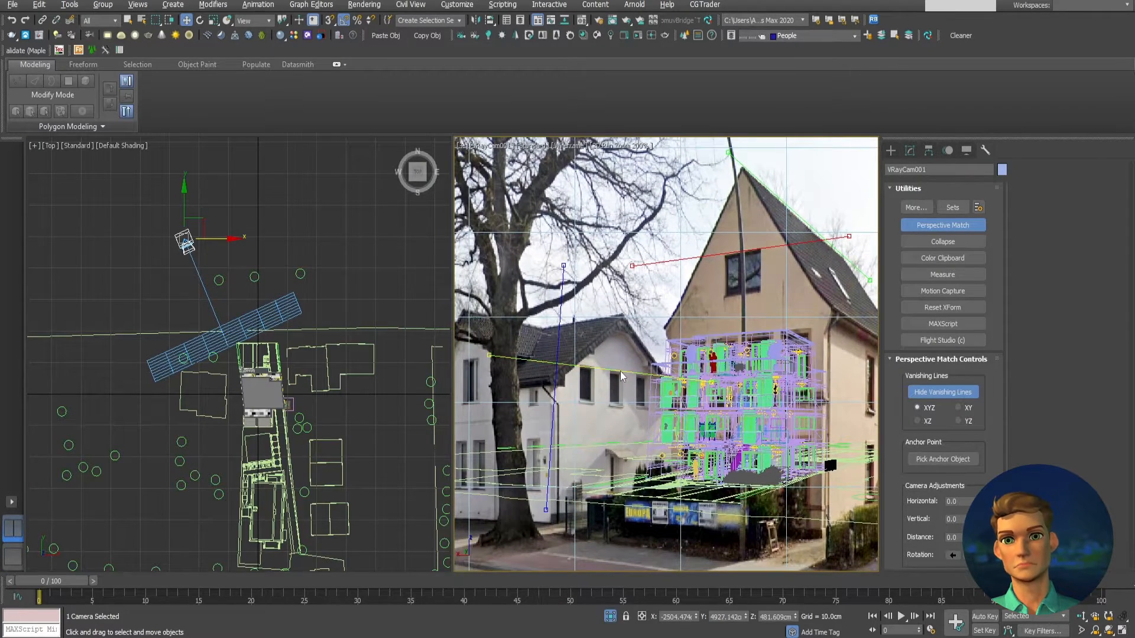
pyautogui.moveTo(775, 344); pyautogui.dragTo(606, 285, button='middle')
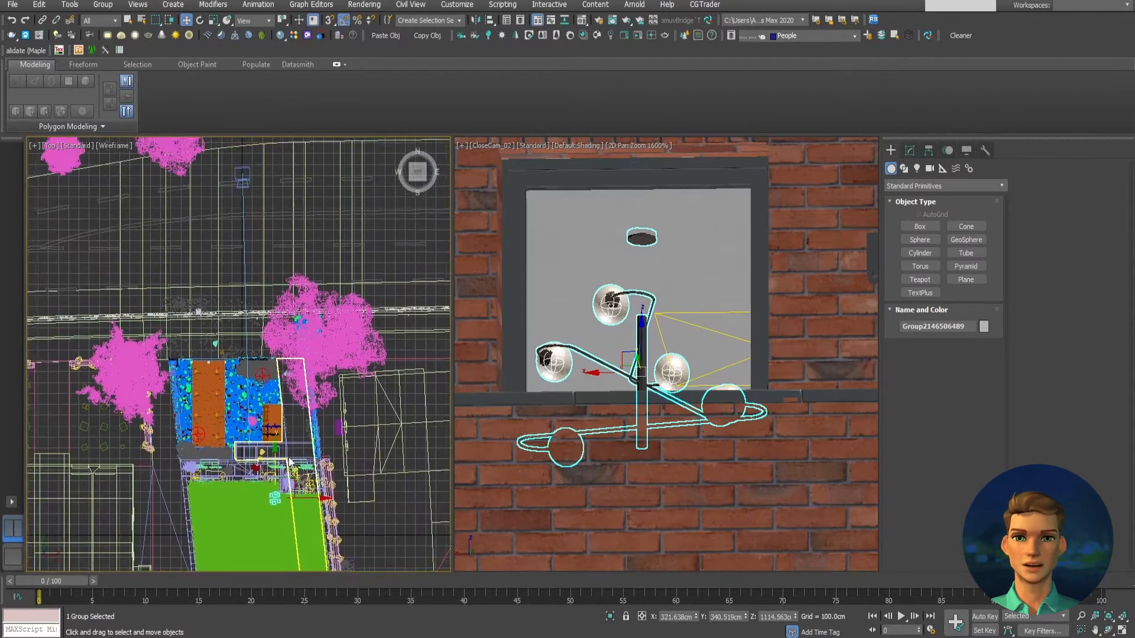
# Move the West_Elm_Mobile chandelier from the ground-floor entrance up and across to the third-storey window nearest the facade's corner in CloseCam_02
pyautogui.moveTo(225, 177); pyautogui.dragTo(211, 302, button='middle')
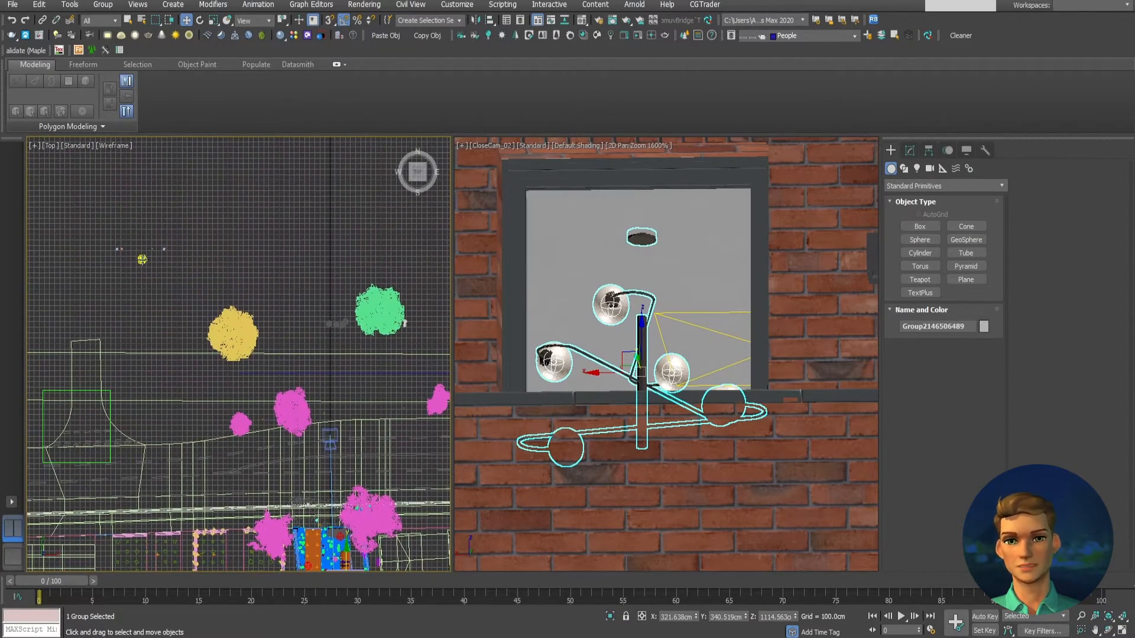
pyautogui.click(142, 260)
pyautogui.scroll(-6, 142, 259)
pyautogui.moveTo(136, 212); pyautogui.dragTo(205, 334)
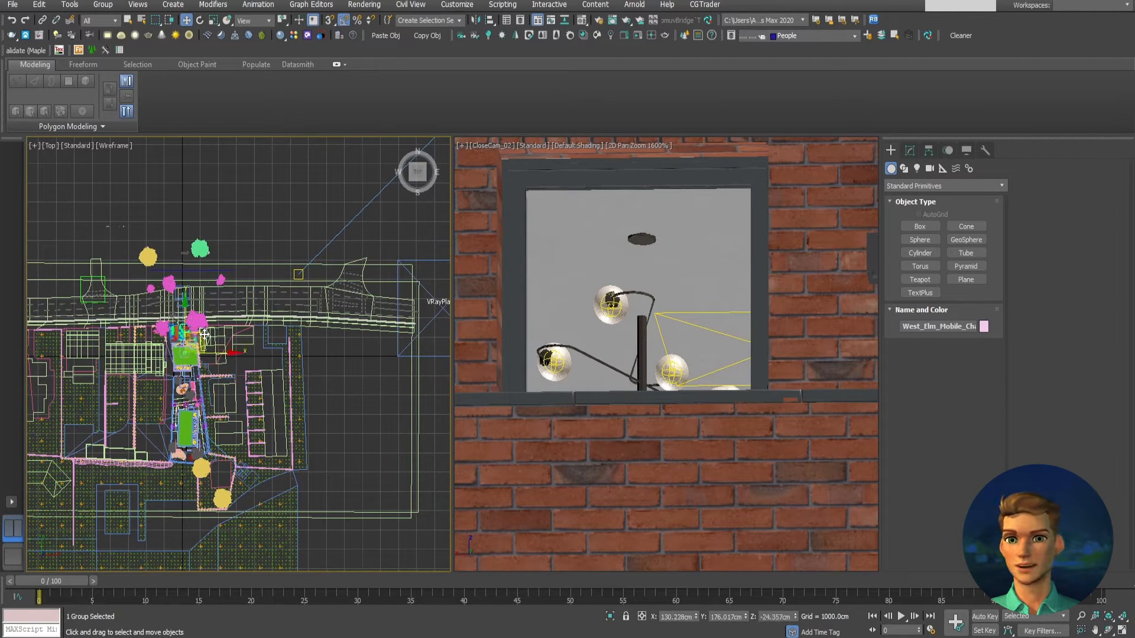
pyautogui.scroll(-5, 687, 336)
pyautogui.moveTo(761, 421); pyautogui.dragTo(541, 318, button='middle')
pyautogui.scroll(-1, 541, 318)
pyautogui.moveTo(819, 473); pyautogui.dragTo(765, 354, button='middle')
pyautogui.scroll(-1, 766, 361)
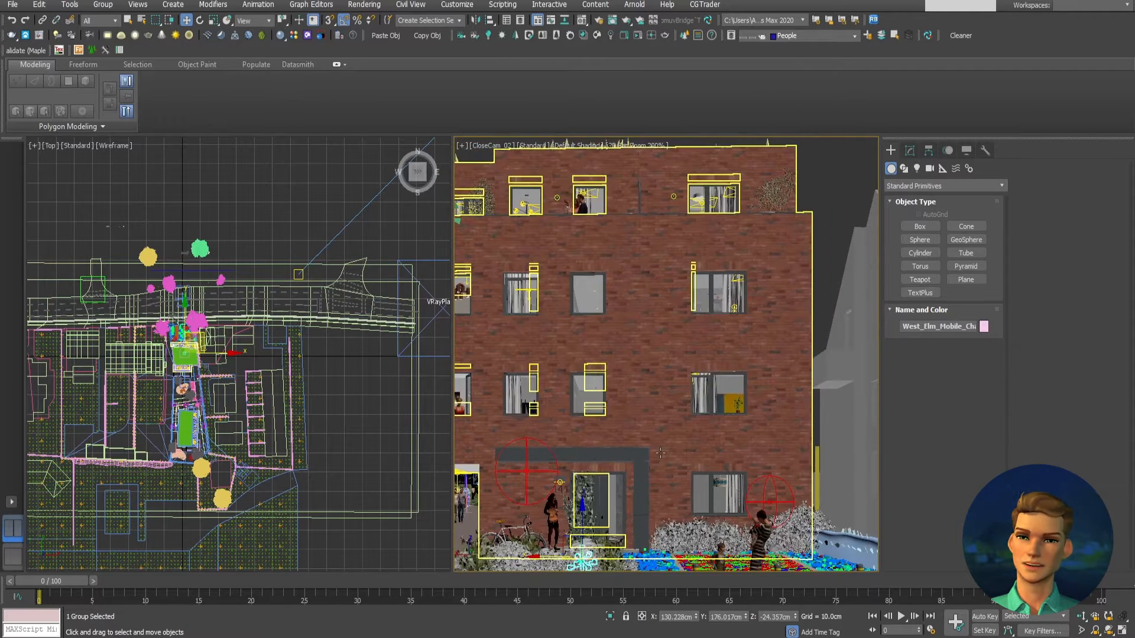
pyautogui.scroll(-1, 661, 453)
pyautogui.moveTo(644, 485); pyautogui.dragTo(643, 316)
pyautogui.moveTo(572, 357); pyautogui.dragTo(658, 355)
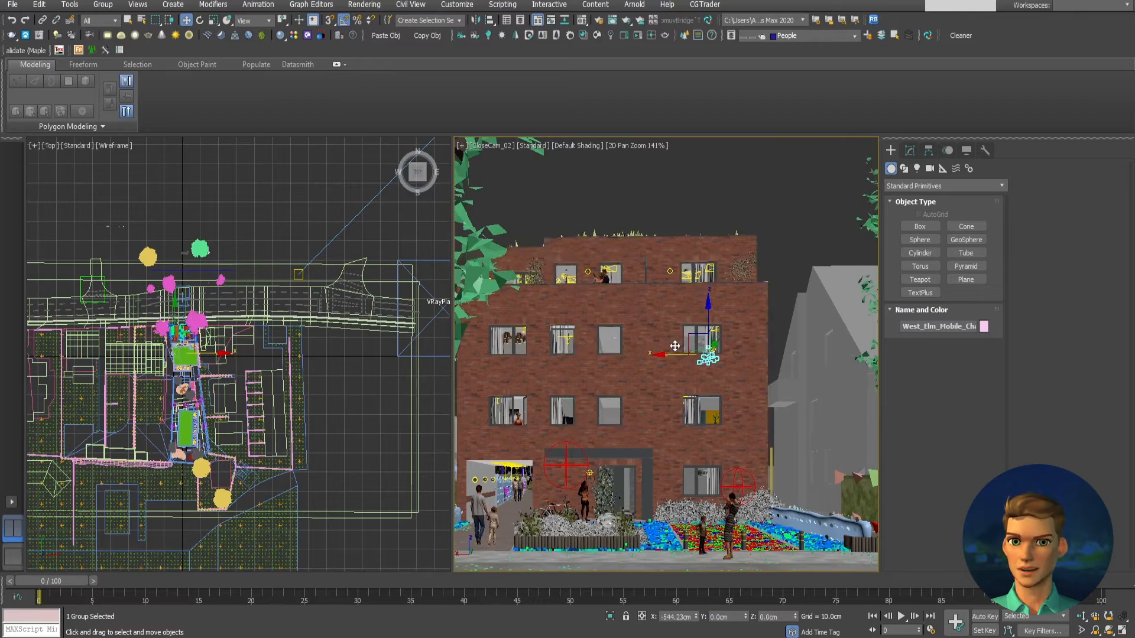
pyautogui.scroll(4, 719, 341)
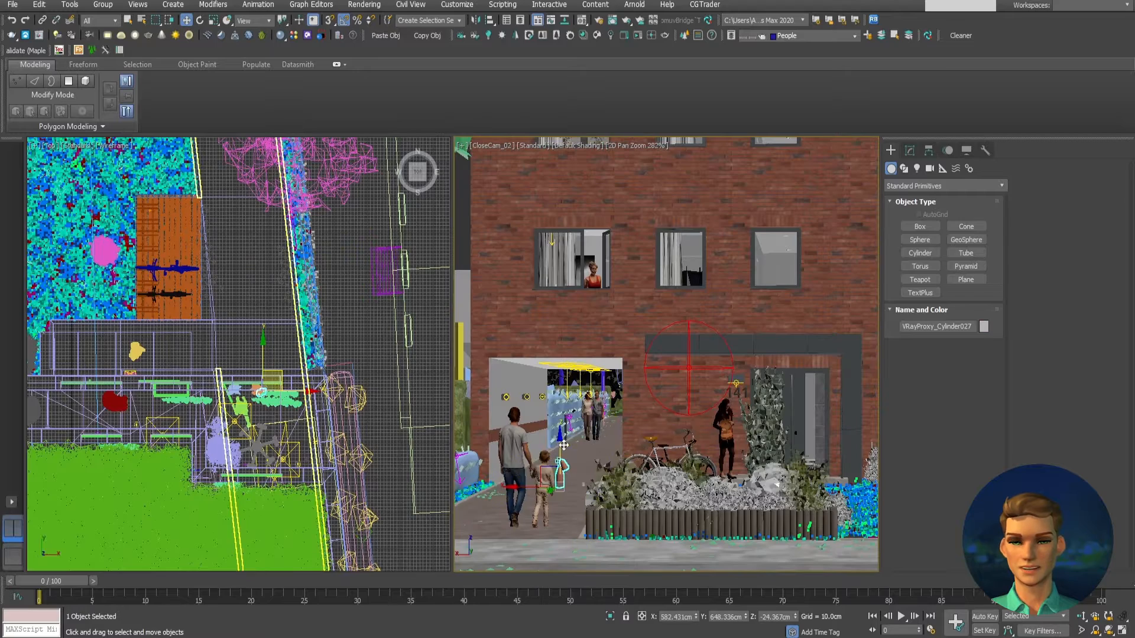
# Move VRayProxy_Cylinder027 up from the passage to the sill of the window with the woman and shift it sideways
pyautogui.moveTo(564, 445); pyautogui.dragTo(569, 243)
pyautogui.scroll(5, 561, 257)
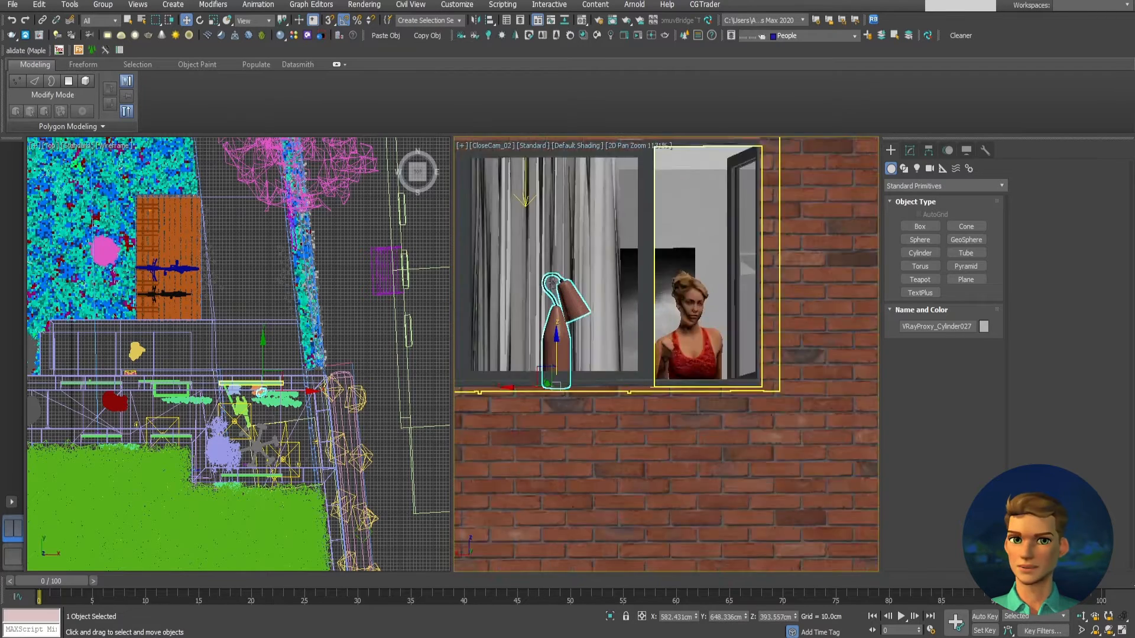
pyautogui.moveTo(556, 309); pyautogui.dragTo(672, 311, button='middle')
pyautogui.moveTo(643, 425); pyautogui.dragTo(595, 426)
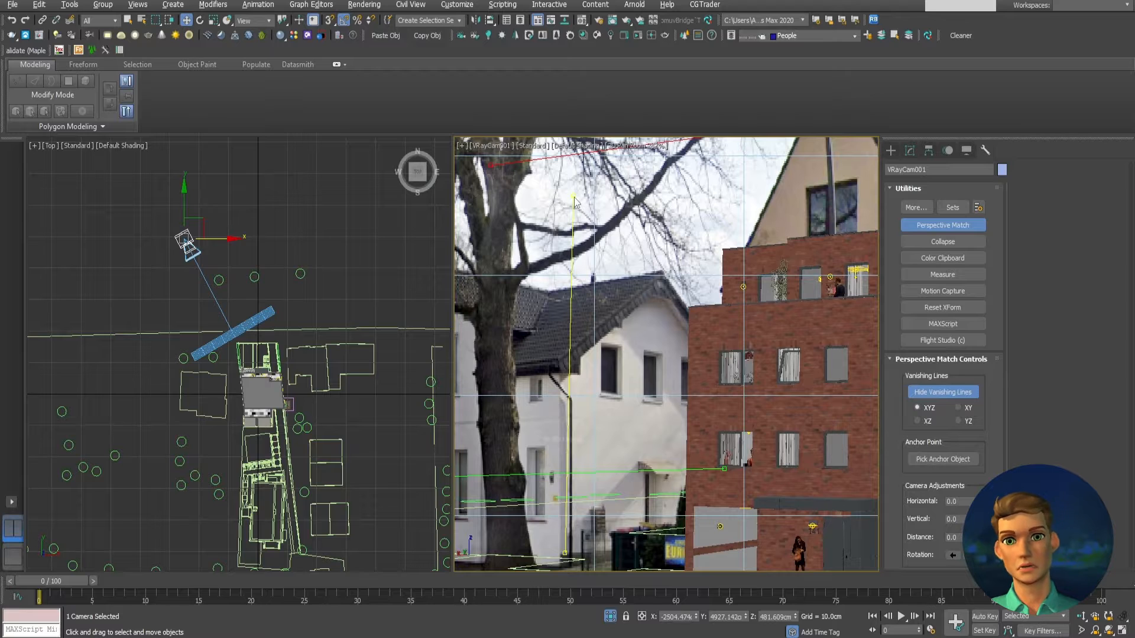
# Adjust the upper end of the blue vertical vanishing line to follow the white house's downpipe in the VRayCam001 photo
pyautogui.moveTo(573, 203); pyautogui.dragTo(568, 203)
pyautogui.scroll(-1, 608, 245)
pyautogui.moveTo(612, 248); pyautogui.dragTo(555, 211, button='middle')
pyautogui.scroll(-1, 586, 338)
pyautogui.moveTo(586, 339); pyautogui.dragTo(587, 348, button='middle')
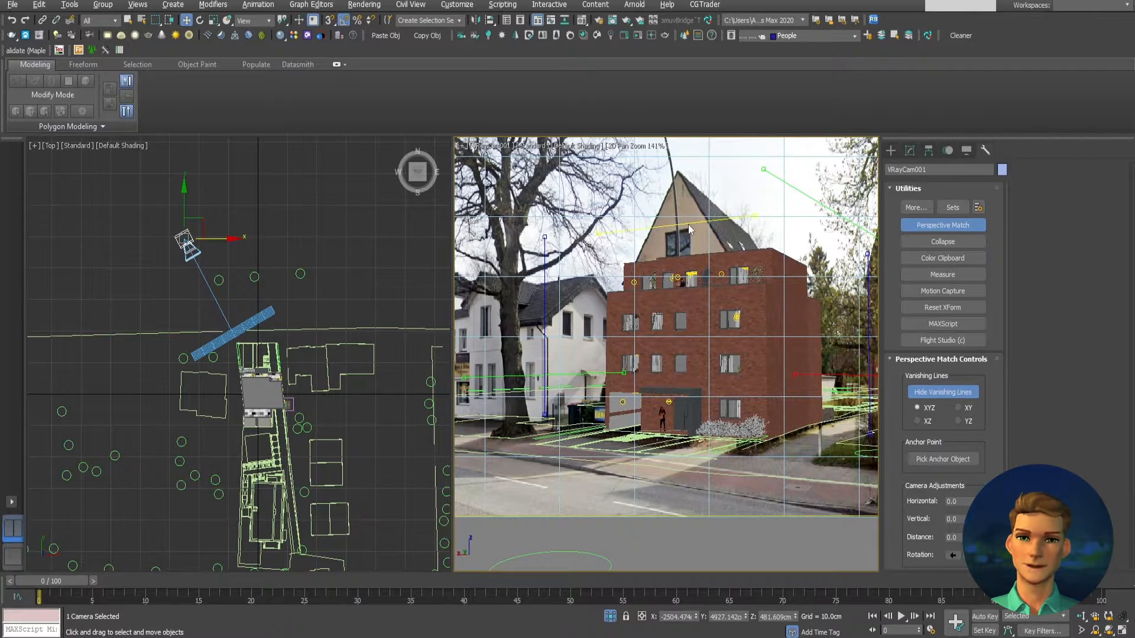
pyautogui.scroll(3, 687, 229)
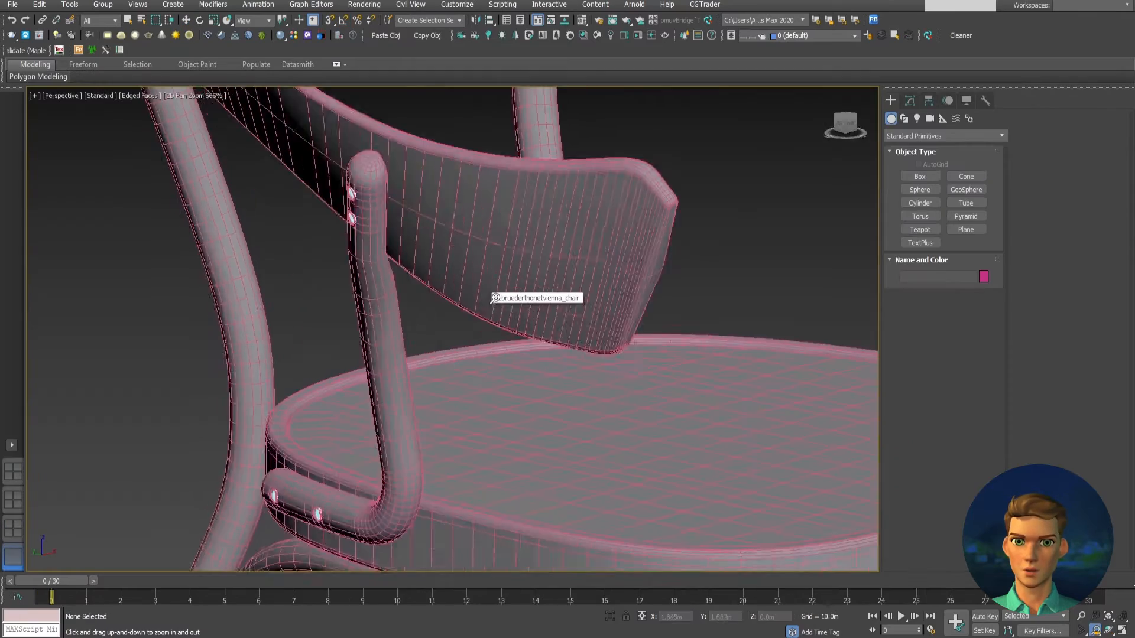
# Examine the chair's armrest screws and the joint with the curved backrest up close from several angles
pyautogui.scroll(2, 532, 292)
pyautogui.scroll(2, 646, 106)
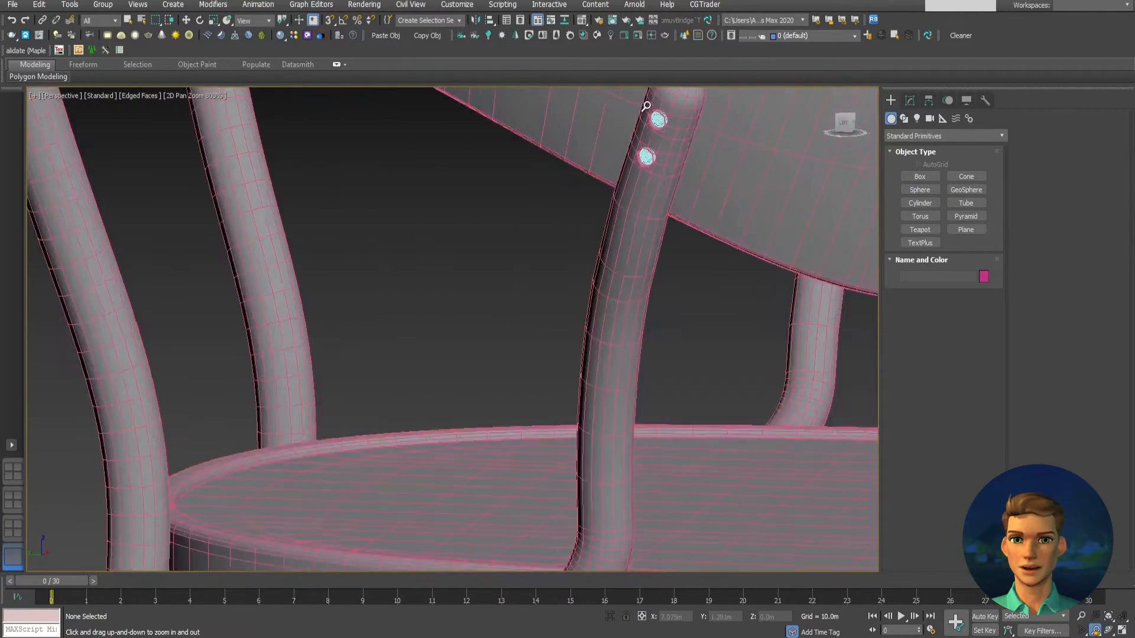
pyautogui.scroll(3, 646, 107)
pyautogui.scroll(6, 651, 192)
pyautogui.scroll(-10, 655, 329)
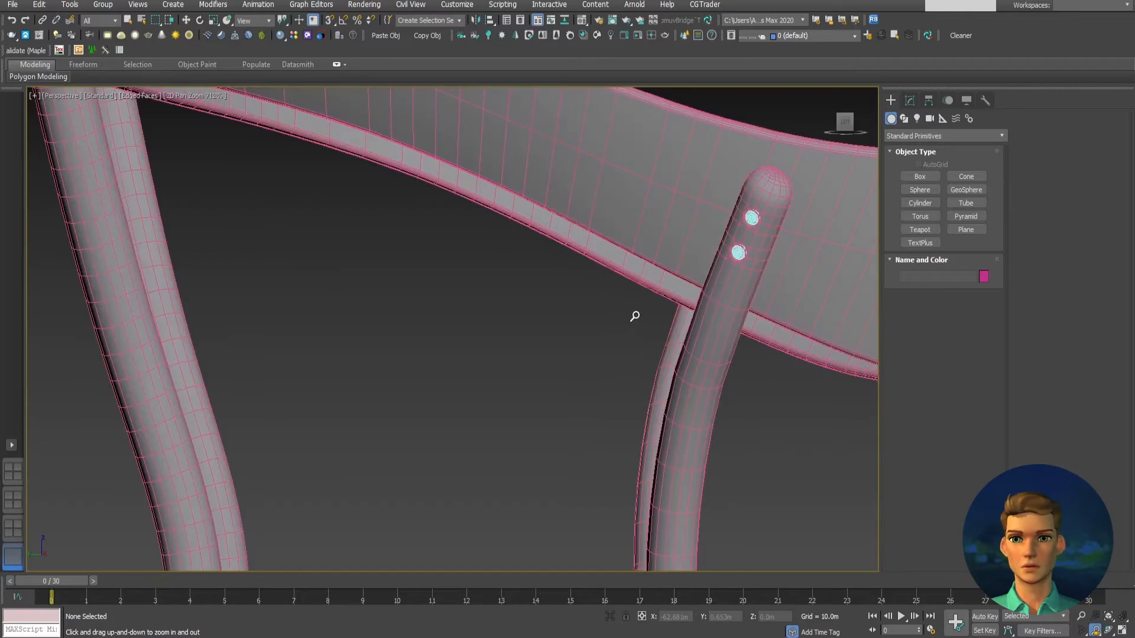
pyautogui.keyDown('alt'); pyautogui.moveTo(639, 309); pyautogui.dragTo(447, 539, button='middle'); pyautogui.keyUp('alt')
pyautogui.scroll(2, 433, 162)
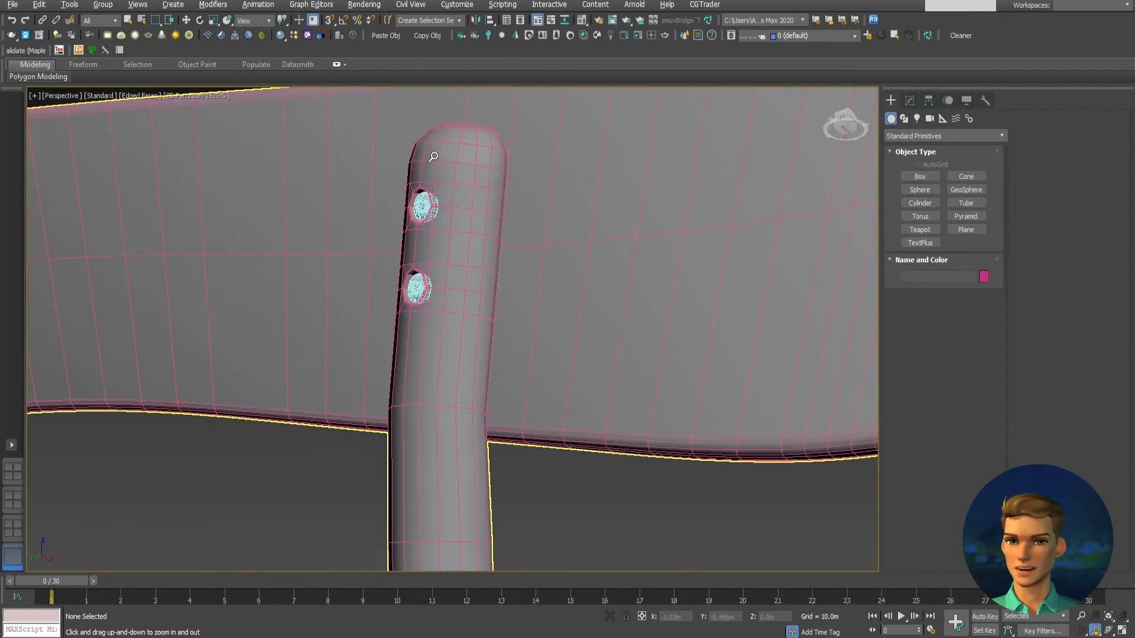
pyautogui.keyDown('alt'); pyautogui.moveTo(433, 155); pyautogui.dragTo(415, 158, button='middle'); pyautogui.keyUp('alt')
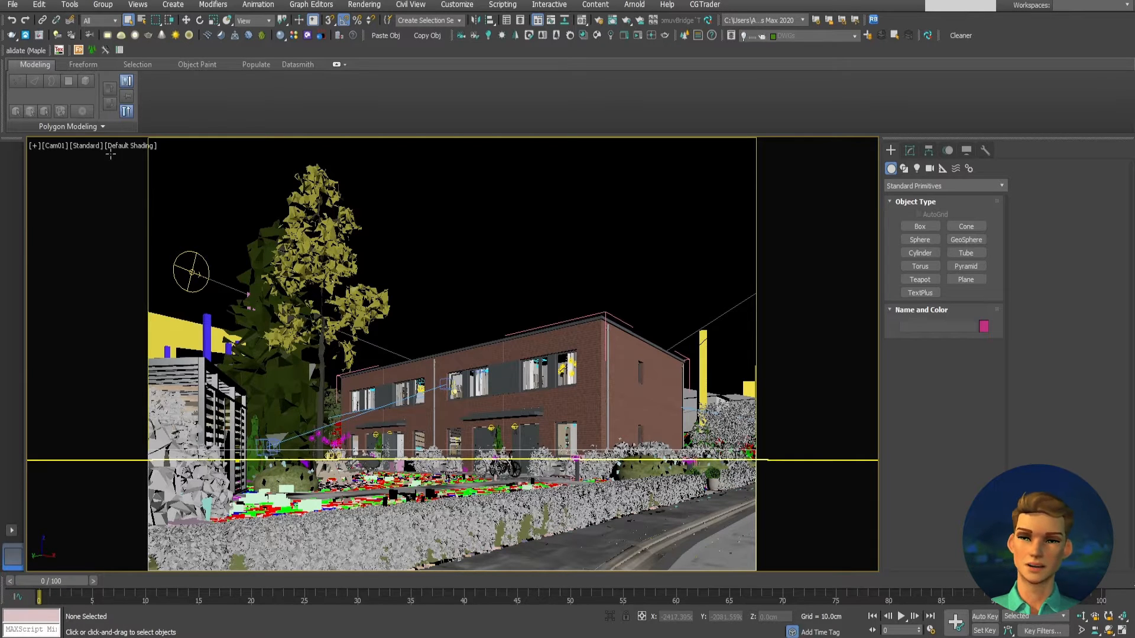
# Enable 2D Pan Zoom Mode for the Cam01 view and enlarge the brick building without moving the camera
pyautogui.click(35, 146)
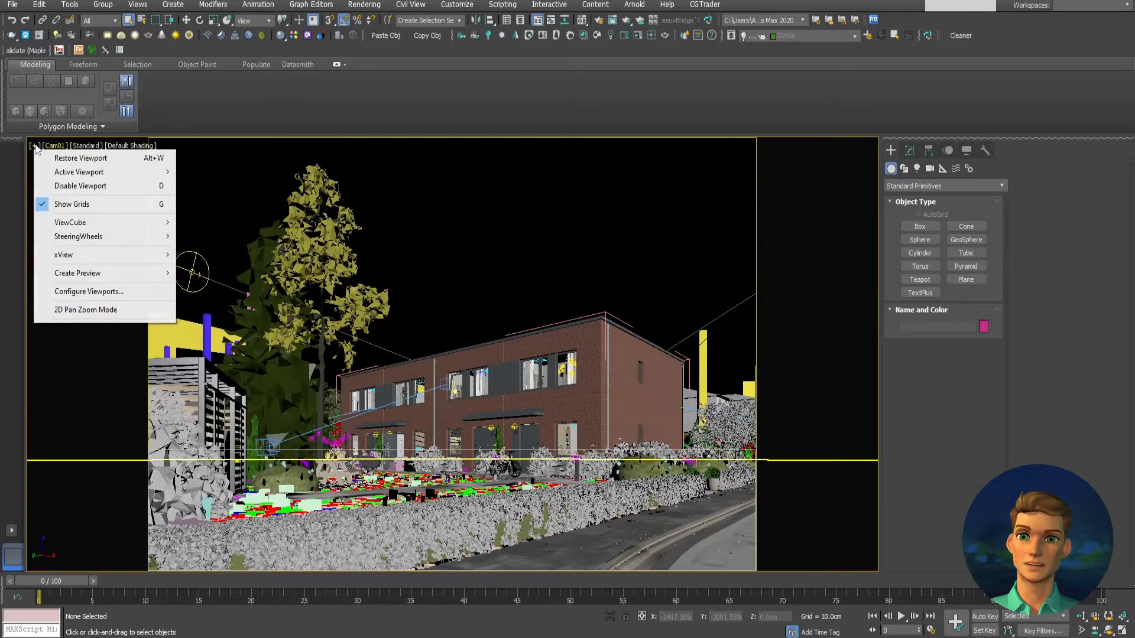
pyautogui.click(89, 311)
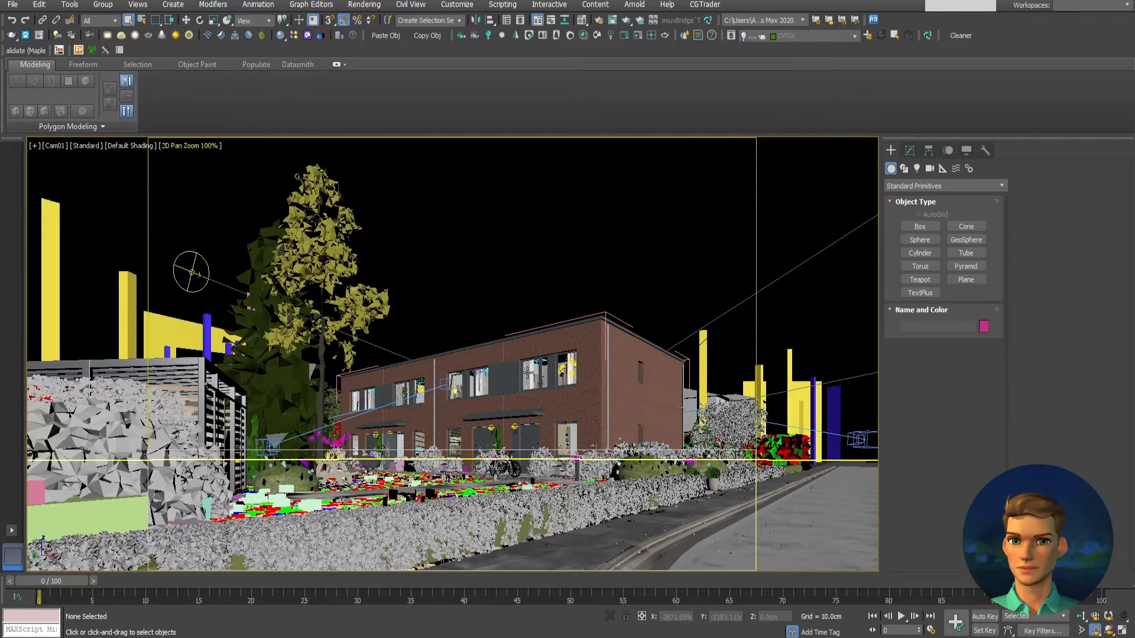
pyautogui.scroll(1, 528, 366)
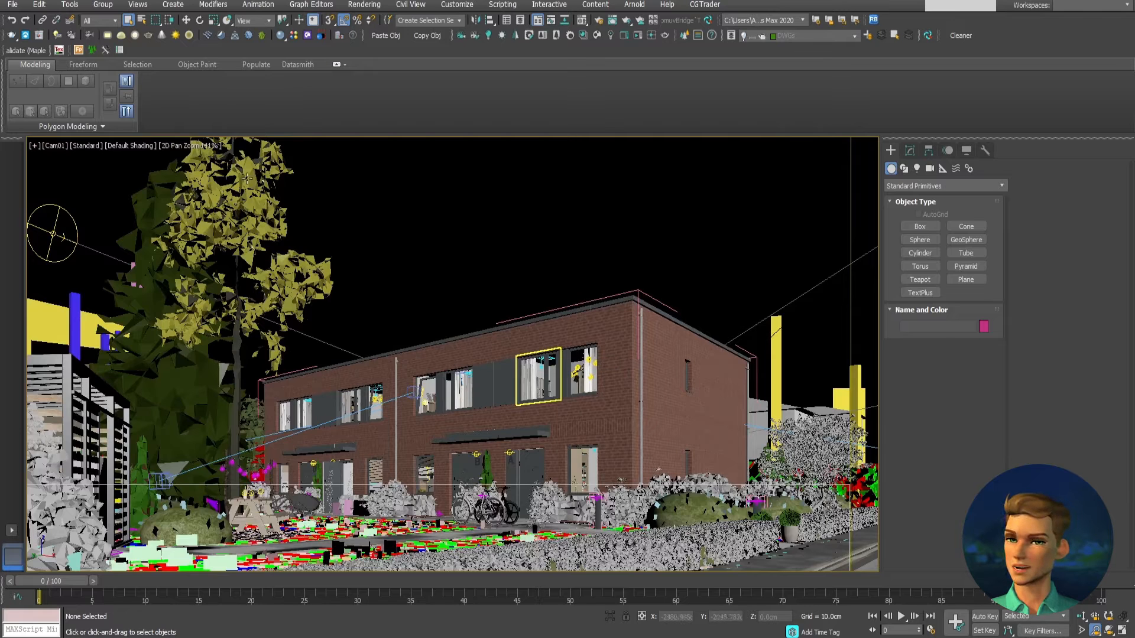
pyautogui.scroll(1, 414, 280)
pyautogui.scroll(1, 475, 289)
pyautogui.moveTo(489, 286); pyautogui.dragTo(337, 261, button='middle')
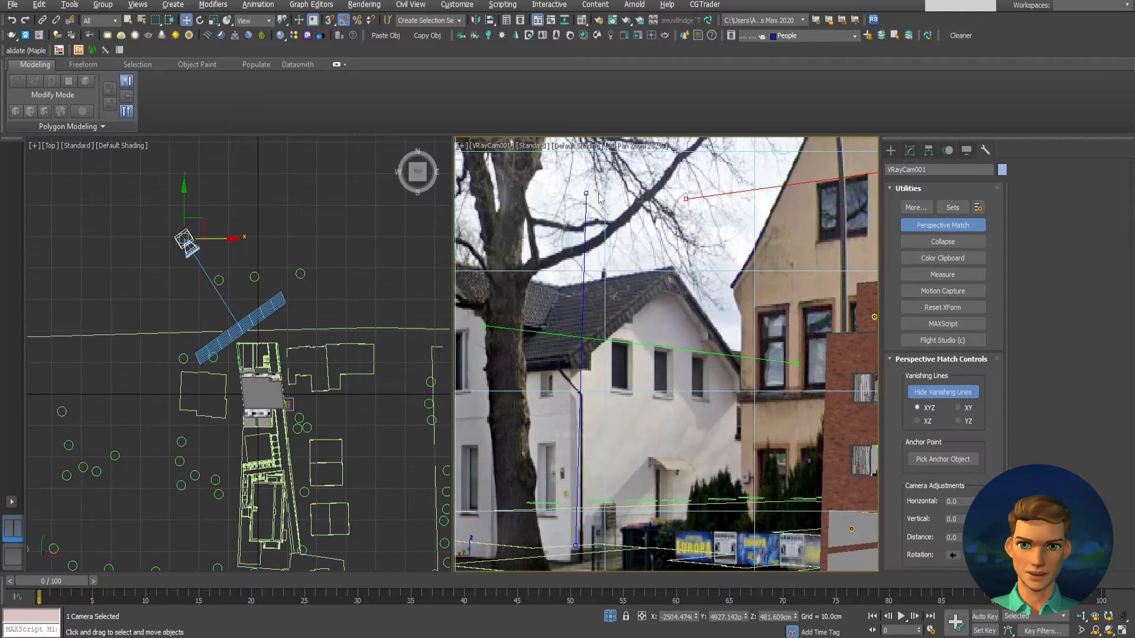
# Realign the top of the blue vertical vanishing line with the white house's downpipe and view the whole match
pyautogui.moveTo(598, 199); pyautogui.dragTo(580, 204)
pyautogui.scroll(-1, 583, 335)
pyautogui.scroll(-1, 583, 336)
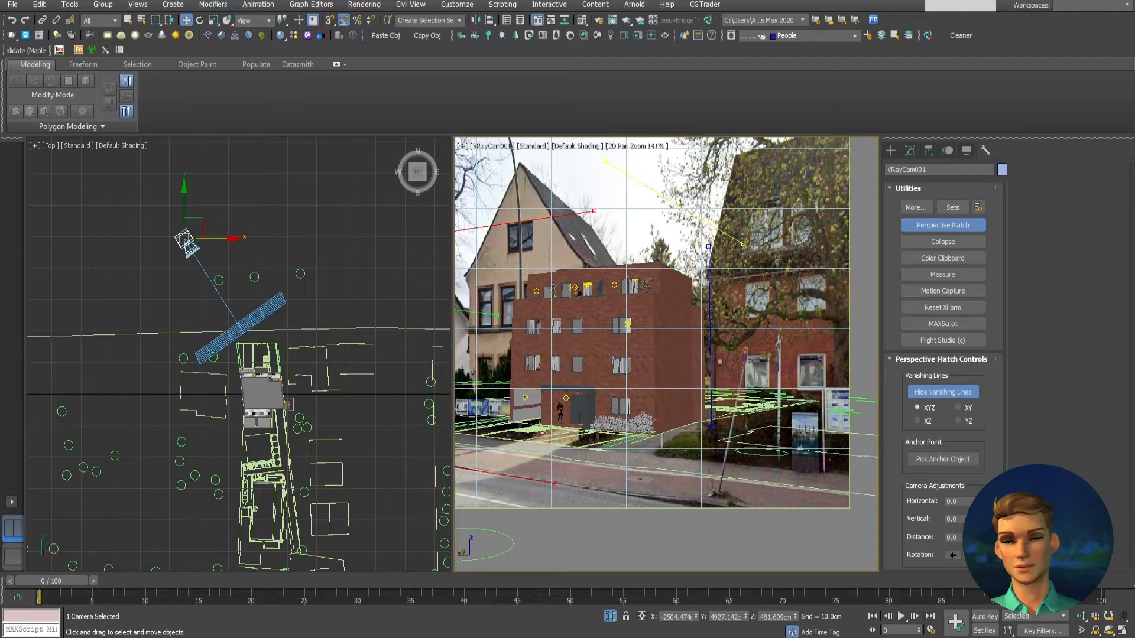
# Switch the VRayCam001 view to wireframe and align both ends of the upper green vanishing line with the gabled house's roof edge
pyautogui.moveTo(669, 266); pyautogui.dragTo(617, 267)
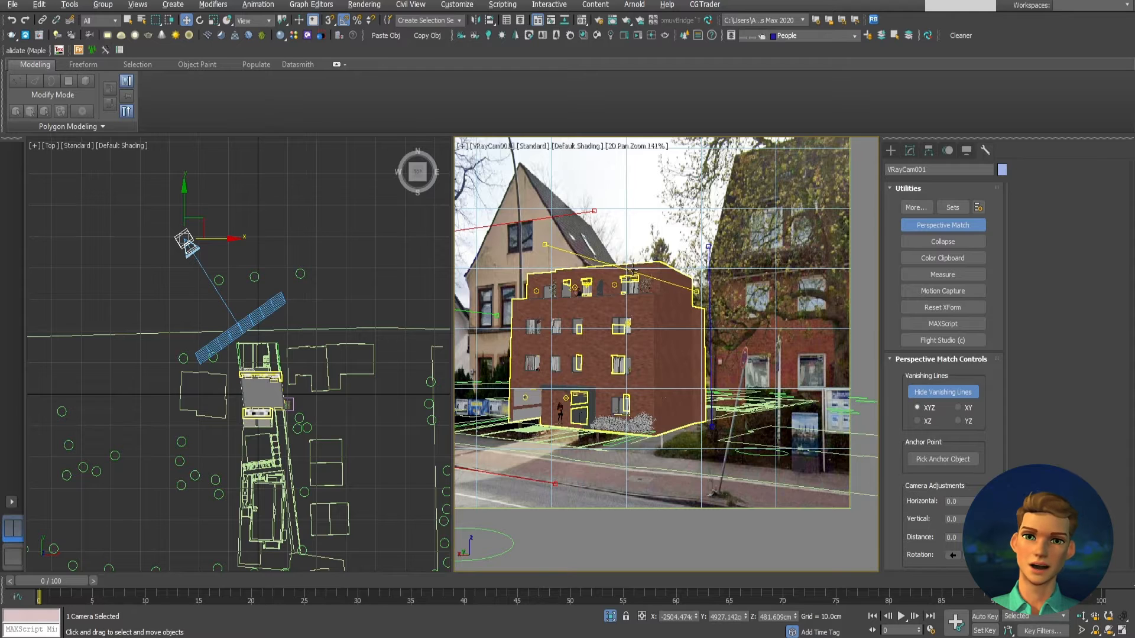
pyautogui.press('F3')
pyautogui.scroll(1, 563, 246)
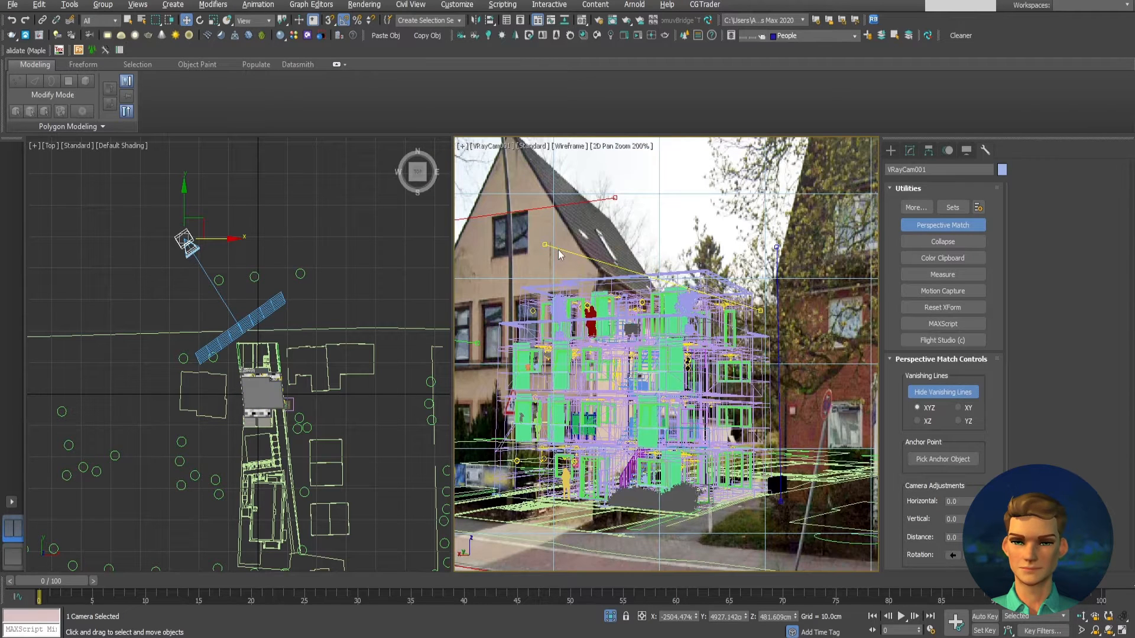
pyautogui.moveTo(596, 263); pyautogui.dragTo(600, 274)
pyautogui.moveTo(573, 263); pyautogui.dragTo(704, 362, button='middle')
pyautogui.moveTo(701, 366); pyautogui.dragTo(628, 240)
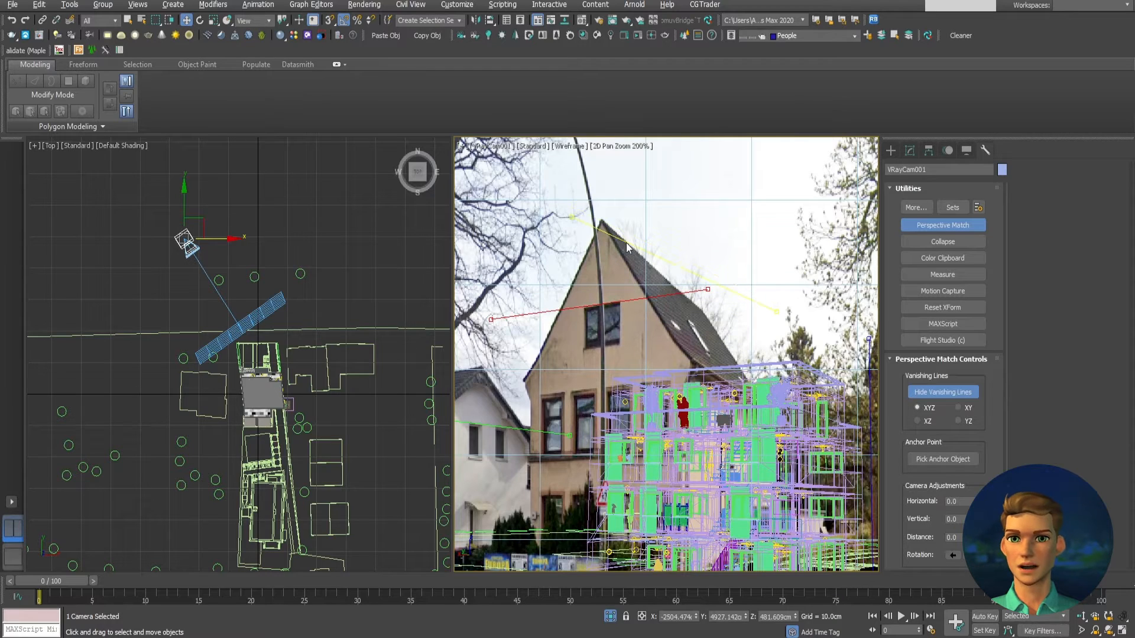
pyautogui.moveTo(781, 308); pyautogui.dragTo(736, 332)
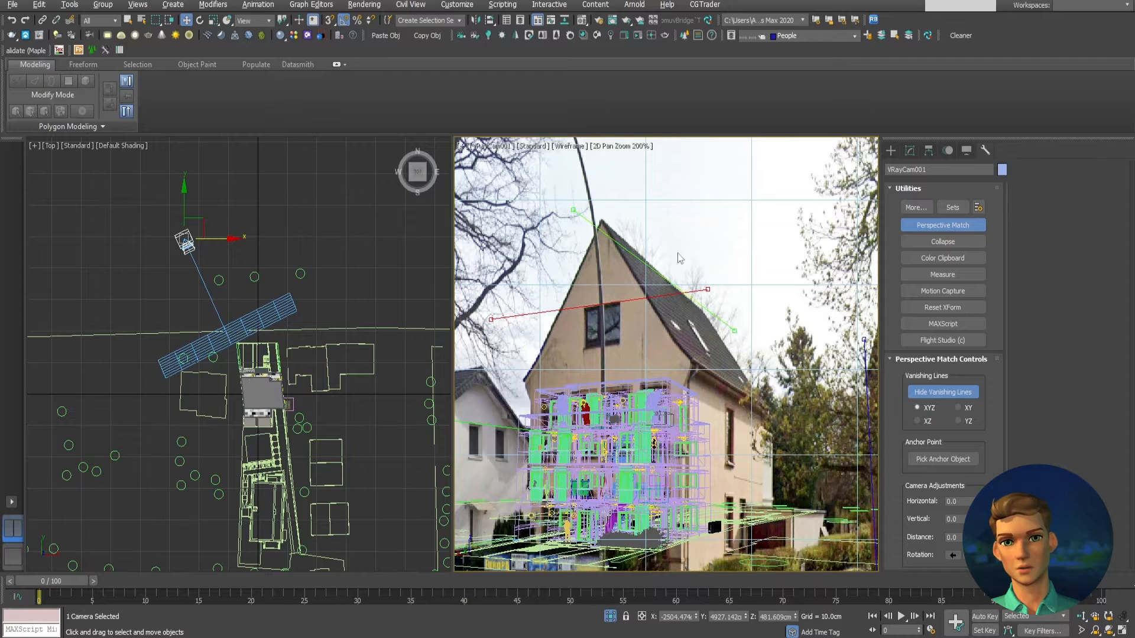
pyautogui.moveTo(575, 212); pyautogui.dragTo(587, 206)
# Move the second green vanishing line down along the gabled house's side wall
pyautogui.moveTo(648, 356); pyautogui.dragTo(594, 276, button='middle')
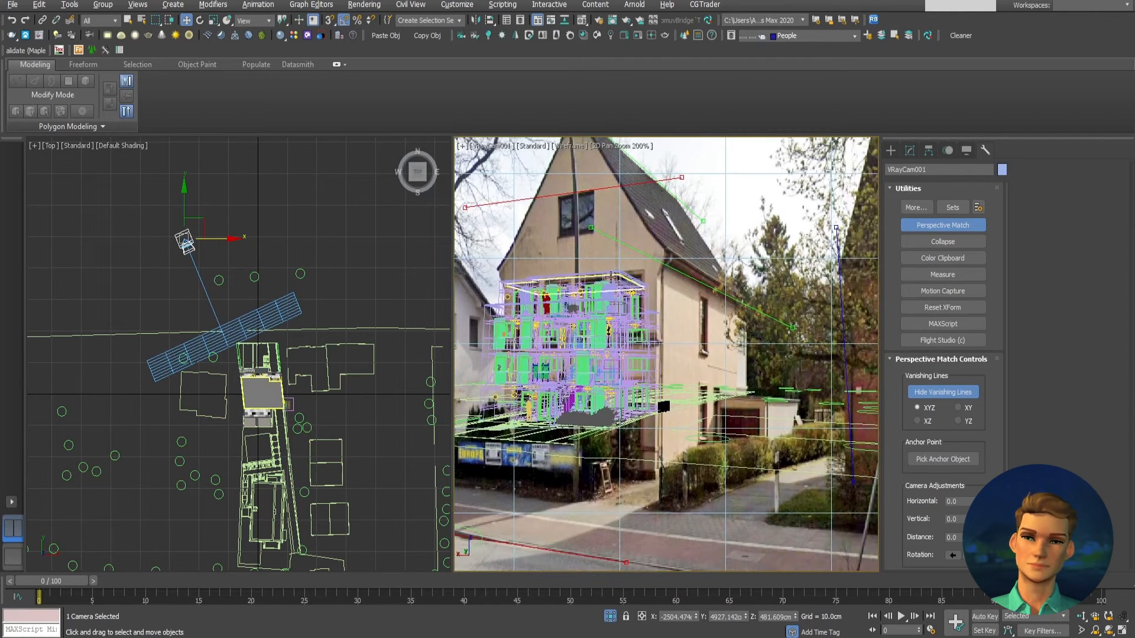
pyautogui.moveTo(714, 294); pyautogui.dragTo(715, 385)
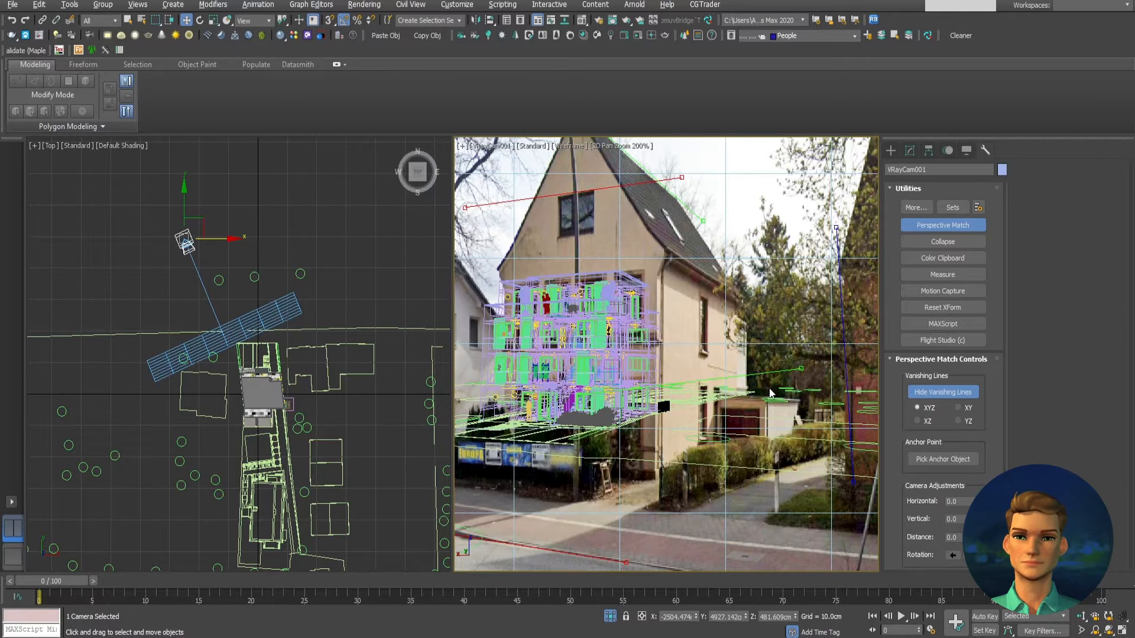
# Inspect the brick building's upper windows and facade in Cam01, alternating between close-up and full view
pyautogui.scroll(3, 769, 387)
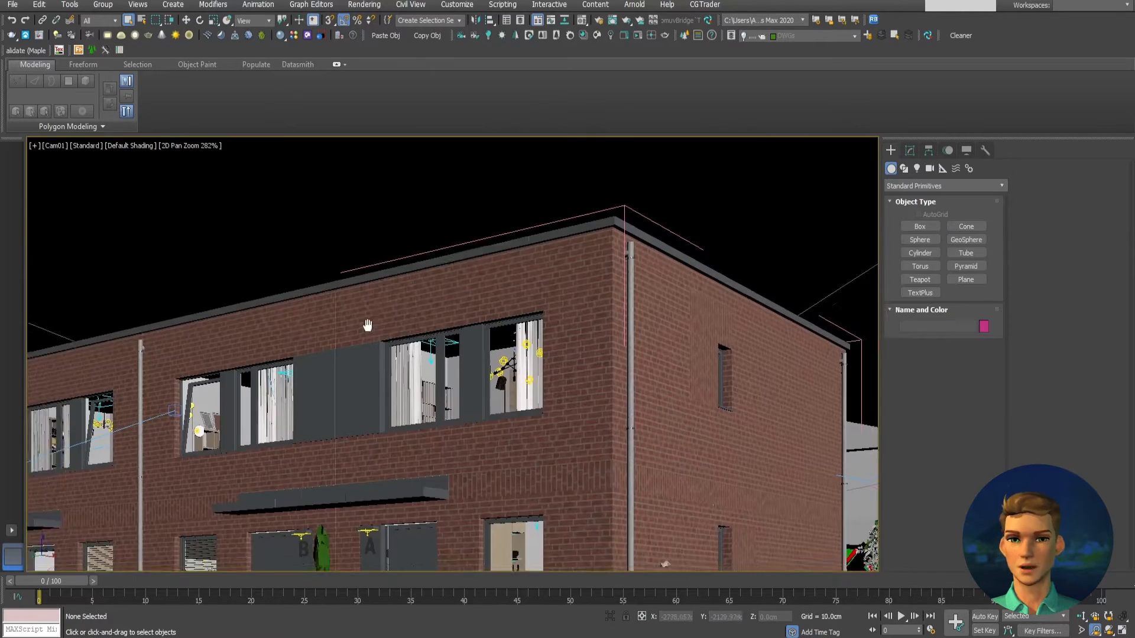
pyautogui.moveTo(368, 326); pyautogui.dragTo(408, 299, button='middle')
pyautogui.moveTo(433, 372); pyautogui.dragTo(459, 369, button='middle')
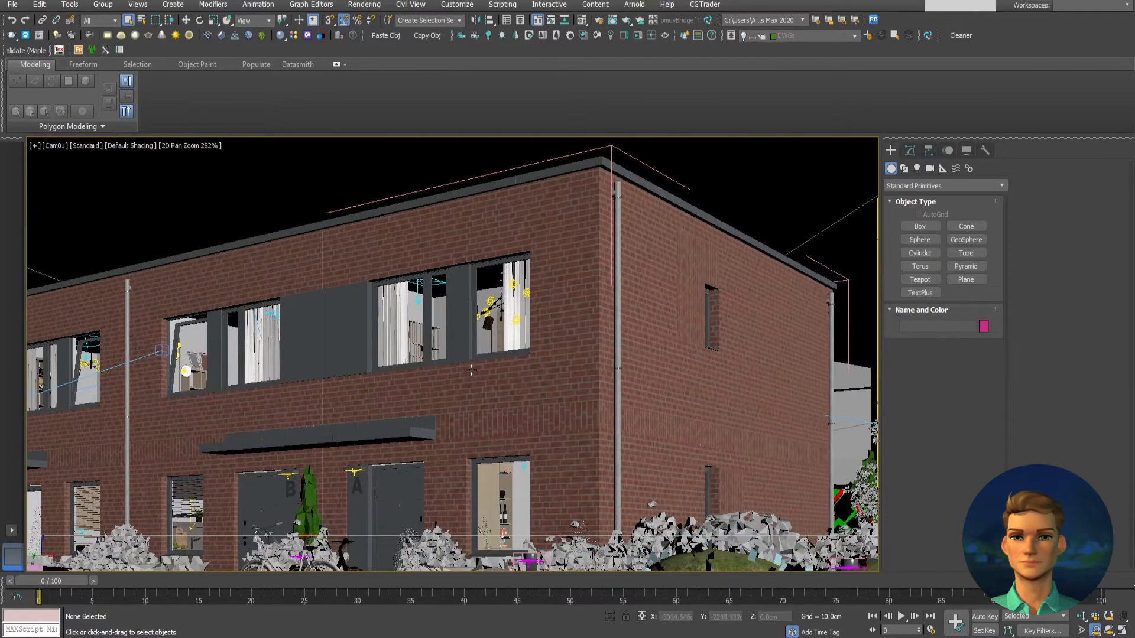
pyautogui.scroll(-6, 469, 378)
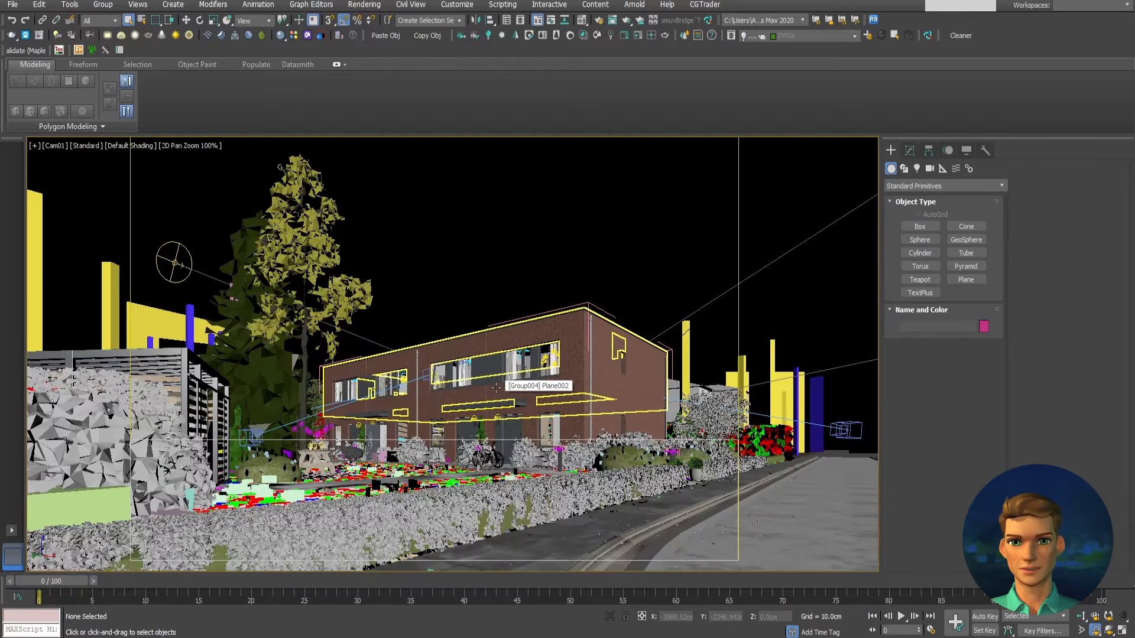
pyautogui.scroll(6, 496, 387)
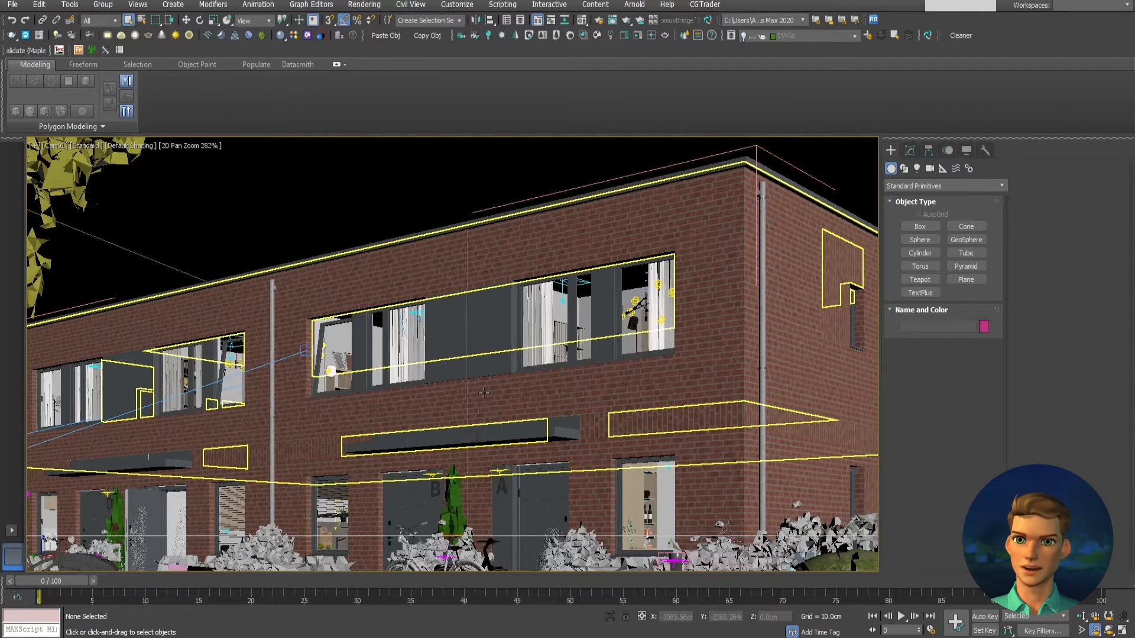
pyautogui.scroll(-6, 484, 392)
pyautogui.scroll(6, 483, 392)
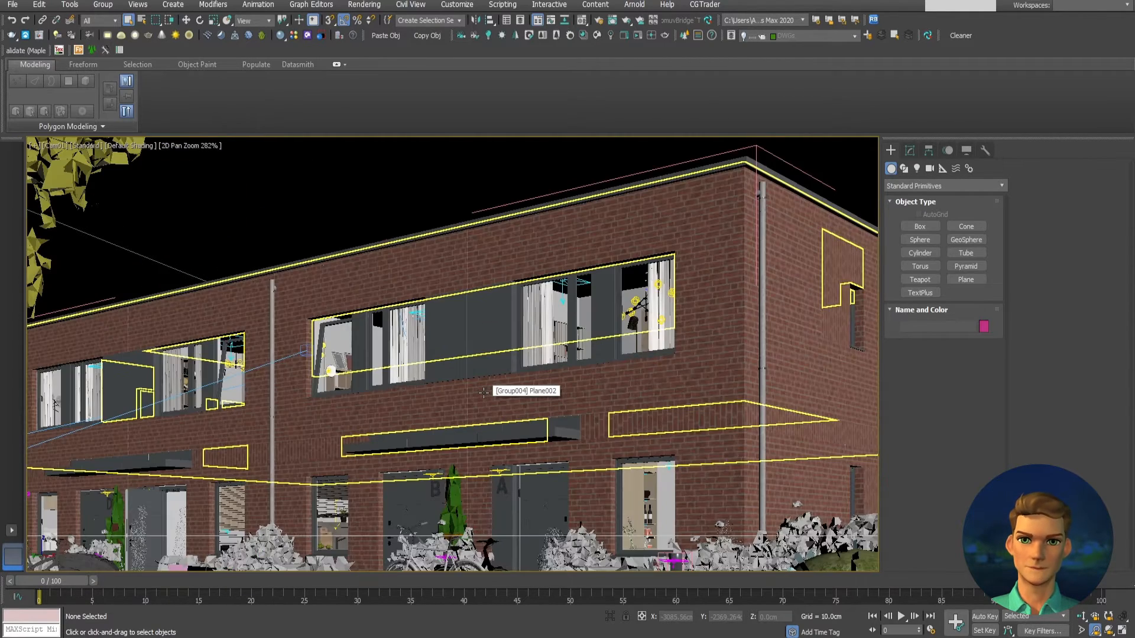
pyautogui.moveTo(484, 392); pyautogui.dragTo(436, 404, button='middle')
pyautogui.scroll(-6, 436, 404)
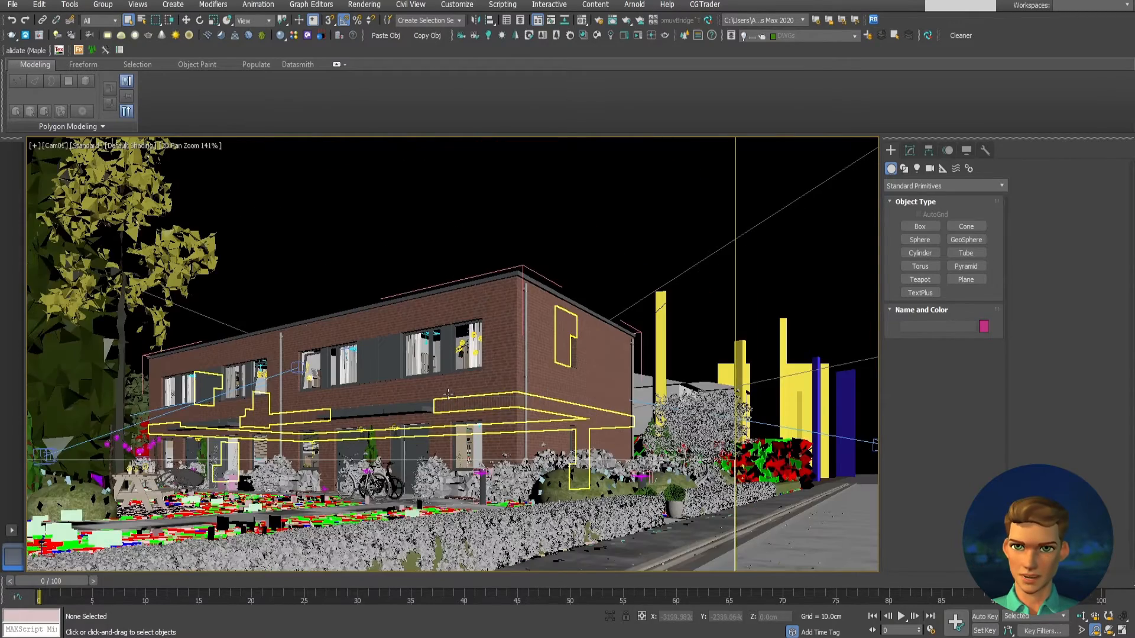
pyautogui.scroll(-2, 449, 392)
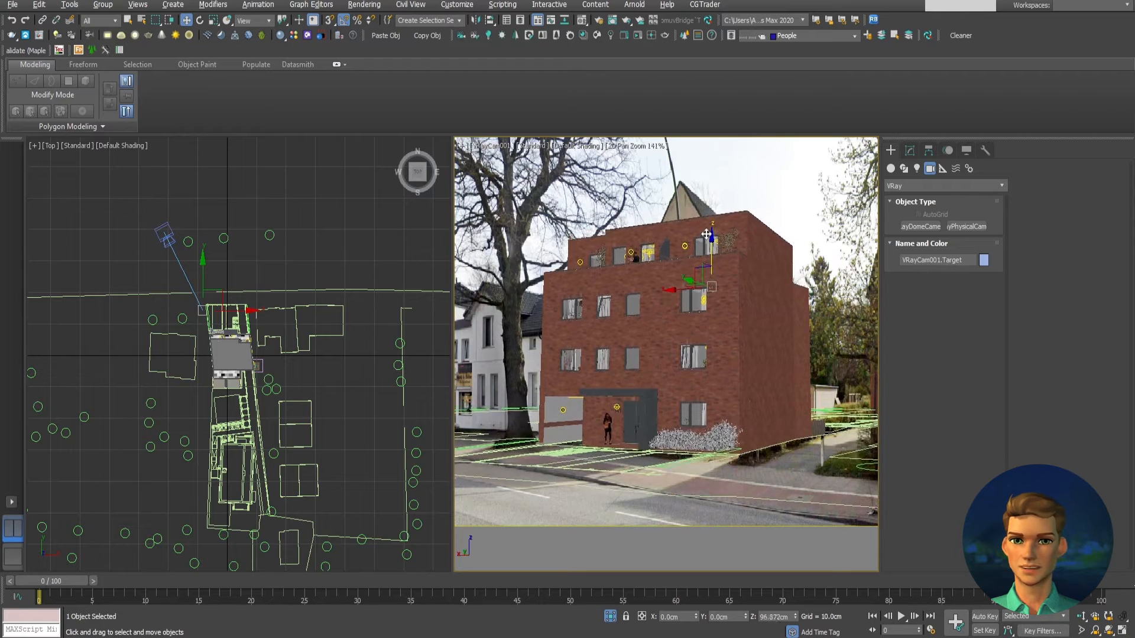
# Fine-tune the height of VRayCam001's target and move the camera farther from the building in the Top view
pyautogui.moveTo(706, 234); pyautogui.dragTo(704, 236)
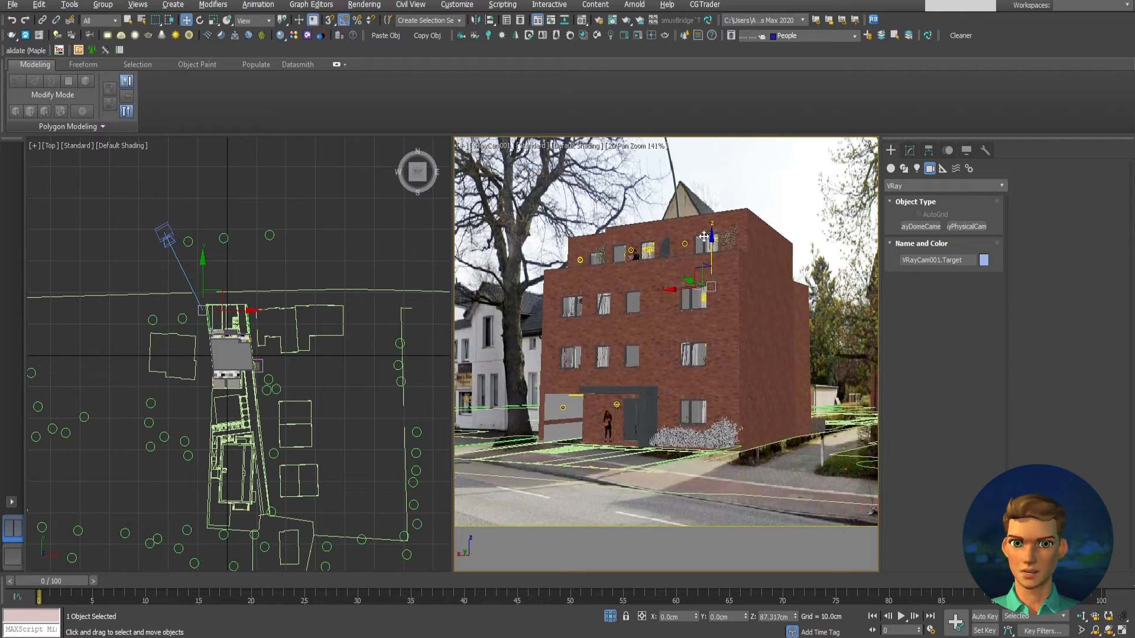
pyautogui.moveTo(157, 264); pyautogui.dragTo(166, 280, button='middle')
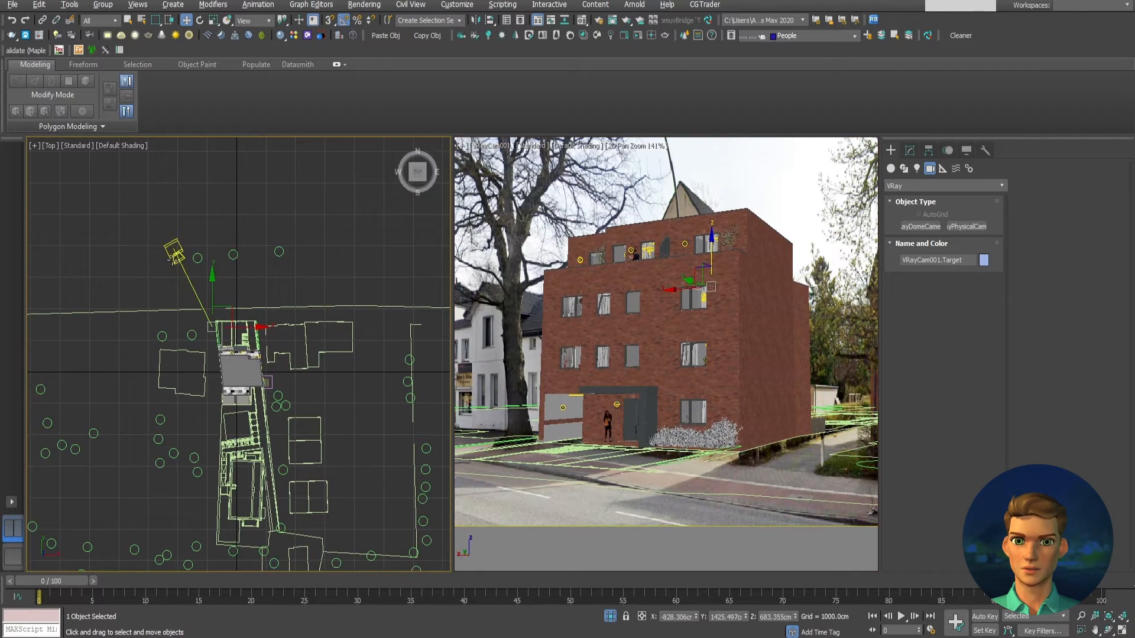
pyautogui.click(174, 248)
pyautogui.moveTo(193, 230); pyautogui.dragTo(181, 221)
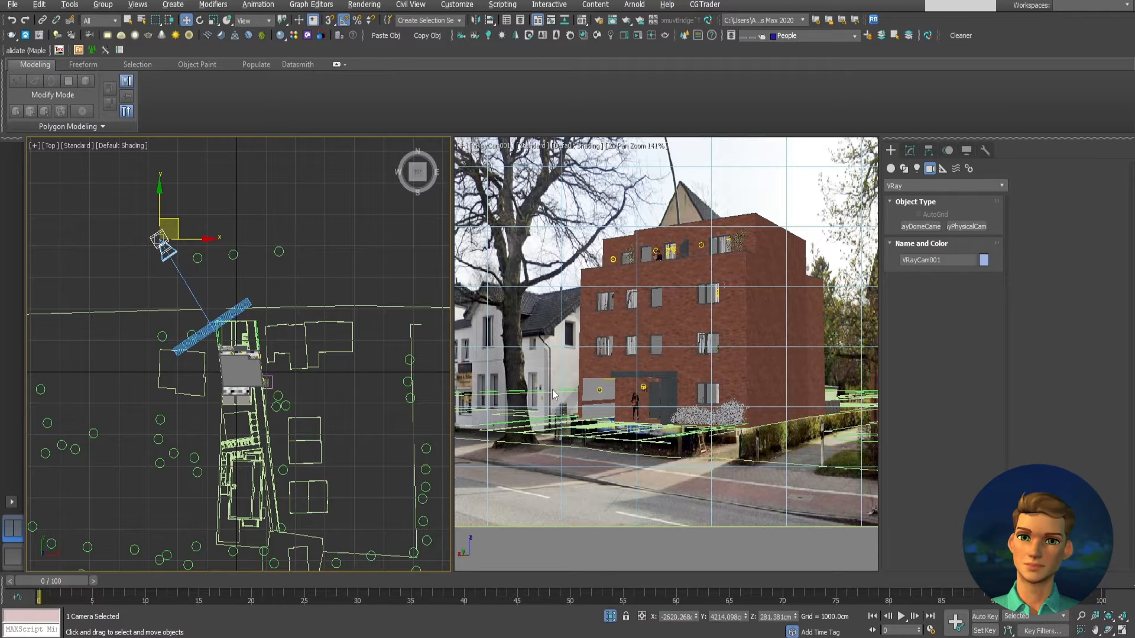
# Show the VRayCam001 view in wireframe and move the camera slightly farther back from the building in the Top view
pyautogui.press('F3')
pyautogui.moveTo(156, 226); pyautogui.dragTo(162, 235, button='middle')
pyautogui.moveTo(185, 228); pyautogui.dragTo(180, 221)
pyautogui.rightClick(583, 315)
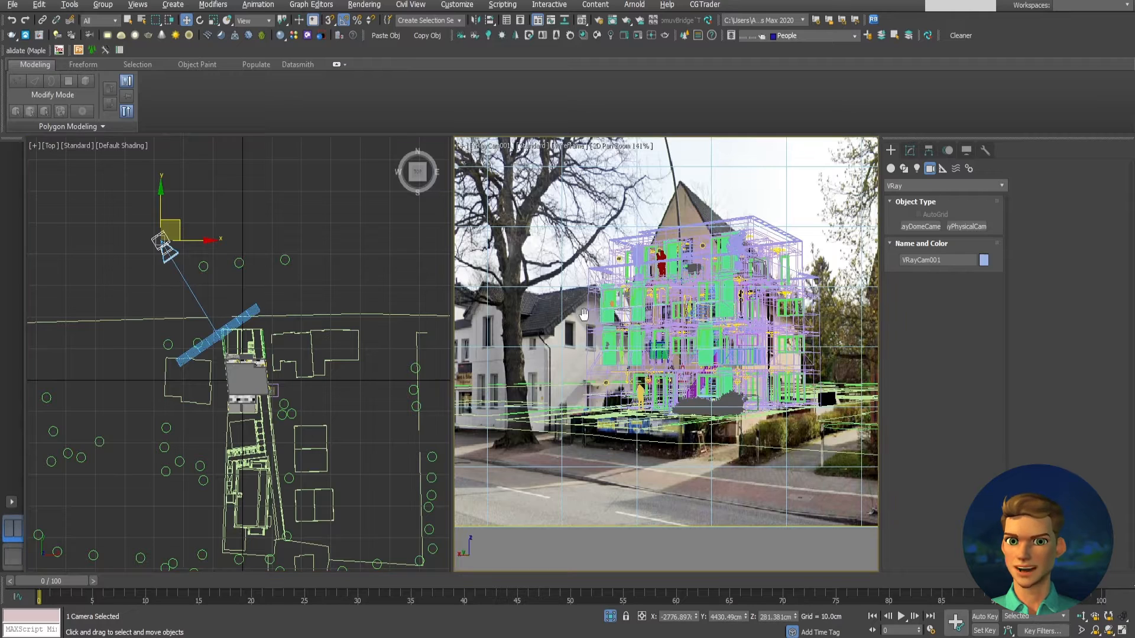
# Return the VRayCam001 view to shaded display and raise the camera's target to bring the building down onto the photo's ground
pyautogui.click(193, 296)
pyautogui.rightClick(708, 252)
pyautogui.press('F3')
pyautogui.moveTo(712, 249); pyautogui.dragTo(709, 193)
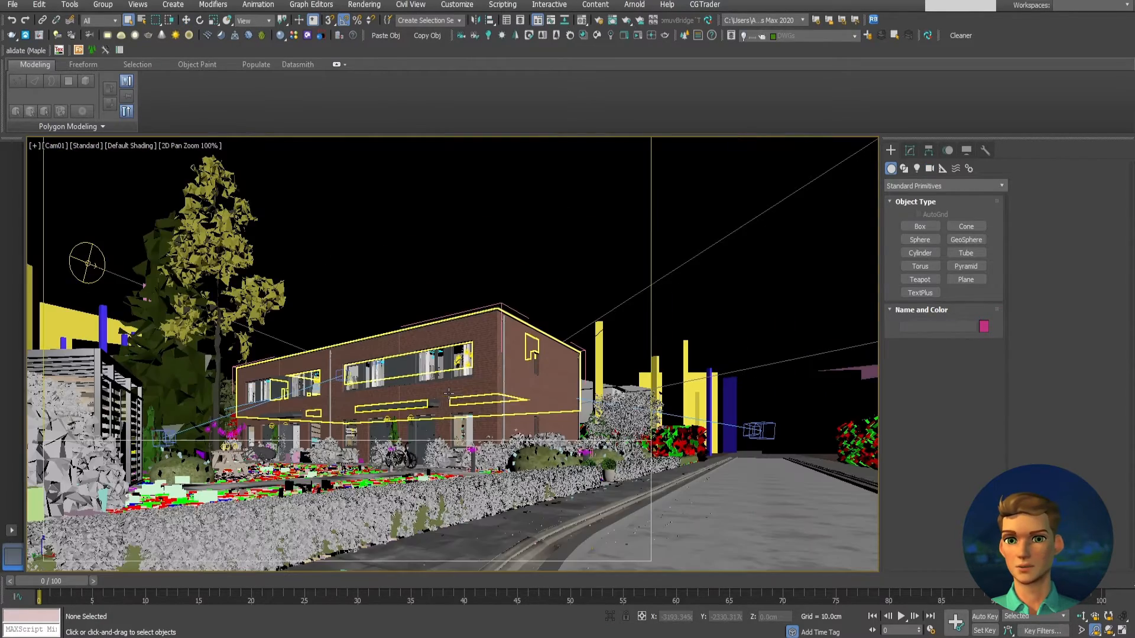
# Inspect the surroundings outside Cam01's frame and the brick house's facade up close in 2D Pan Zoom Mode
pyautogui.scroll(-2, 449, 392)
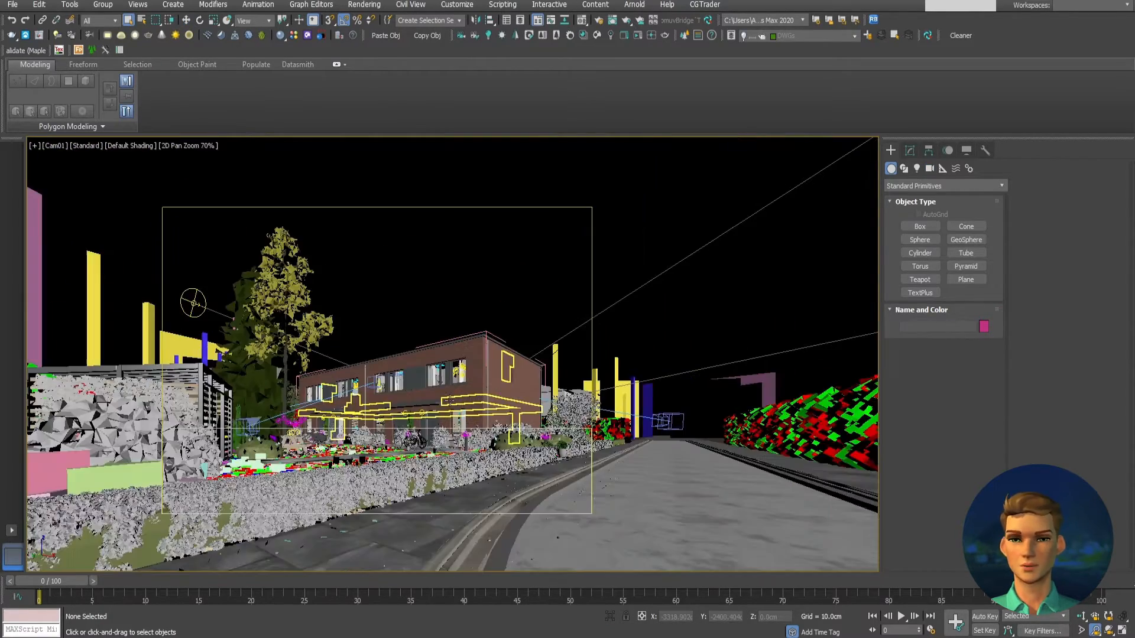
pyautogui.moveTo(408, 376); pyautogui.dragTo(529, 352, button='middle')
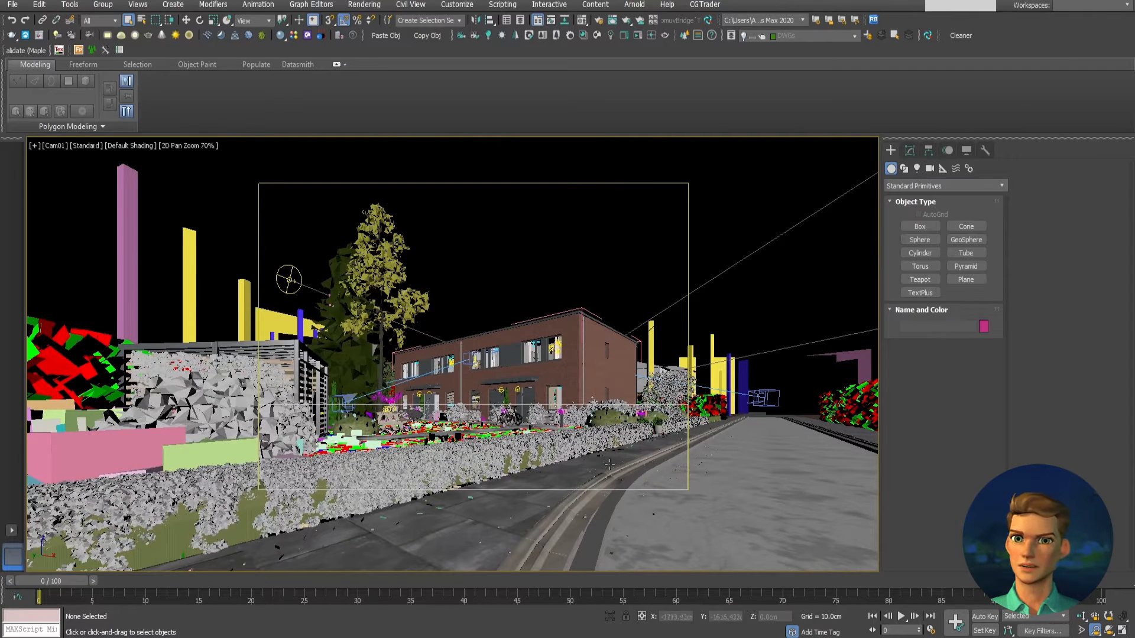
pyautogui.scroll(2, 605, 462)
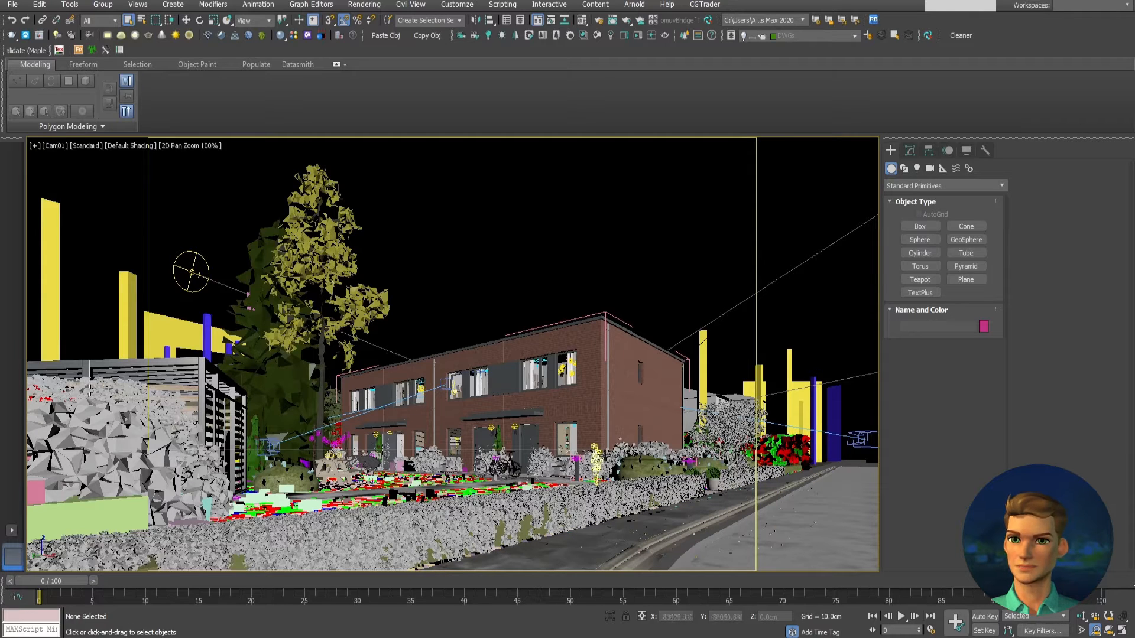
pyautogui.scroll(6, 596, 455)
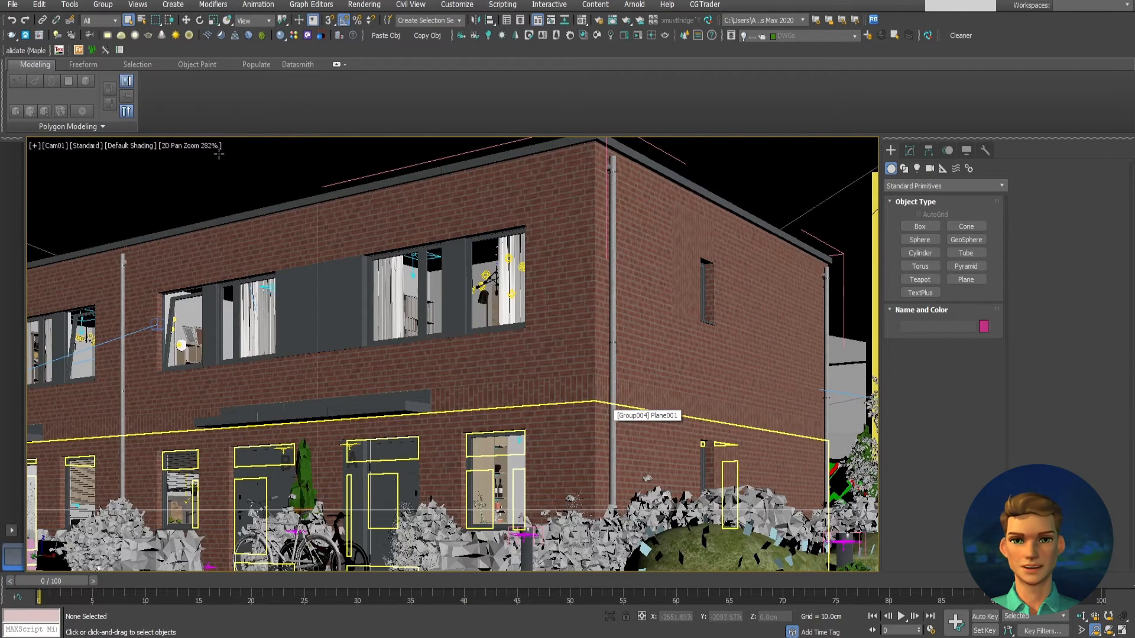
pyautogui.scroll(-6, 209, 151)
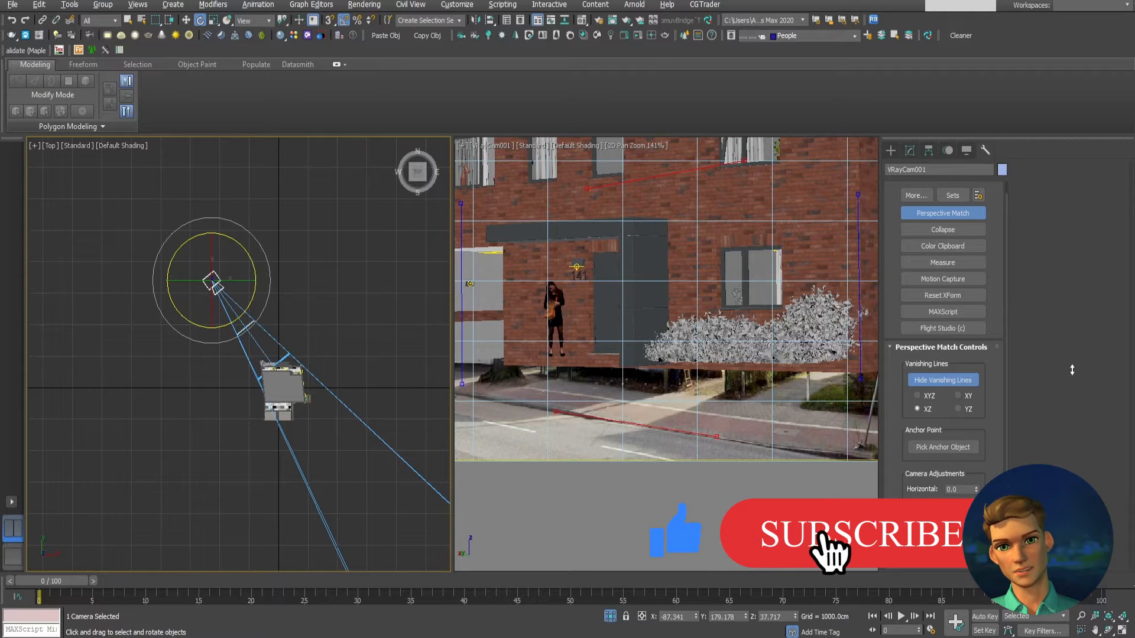
# Bring the whole building into the VRayCam001 view and adjust the camera's distance in the Perspective Match controls
pyautogui.moveTo(300, 289); pyautogui.dragTo(306, 272, button='middle')
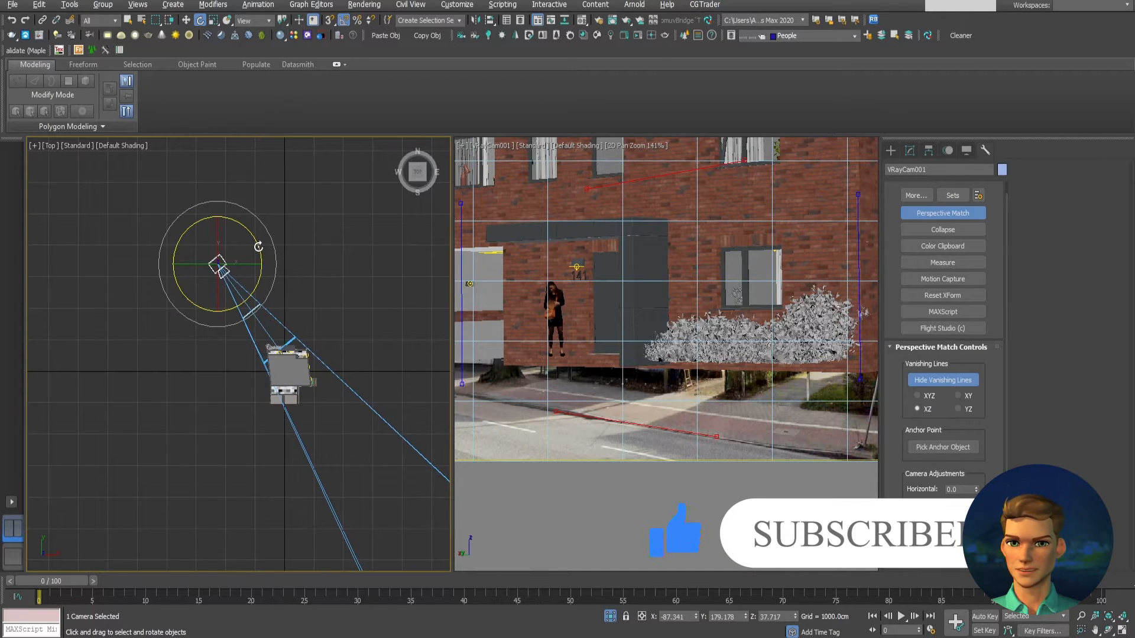
pyautogui.scroll(-4, 753, 308)
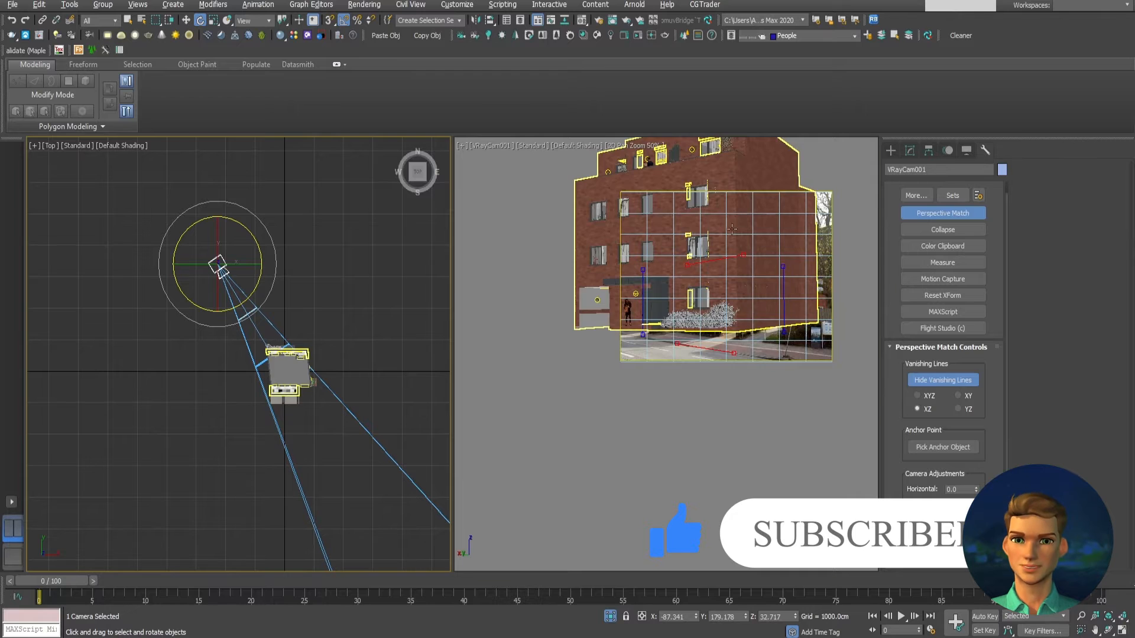
pyautogui.moveTo(736, 221); pyautogui.dragTo(690, 269, button='middle')
pyautogui.moveTo(976, 525); pyautogui.dragTo(883, 418)
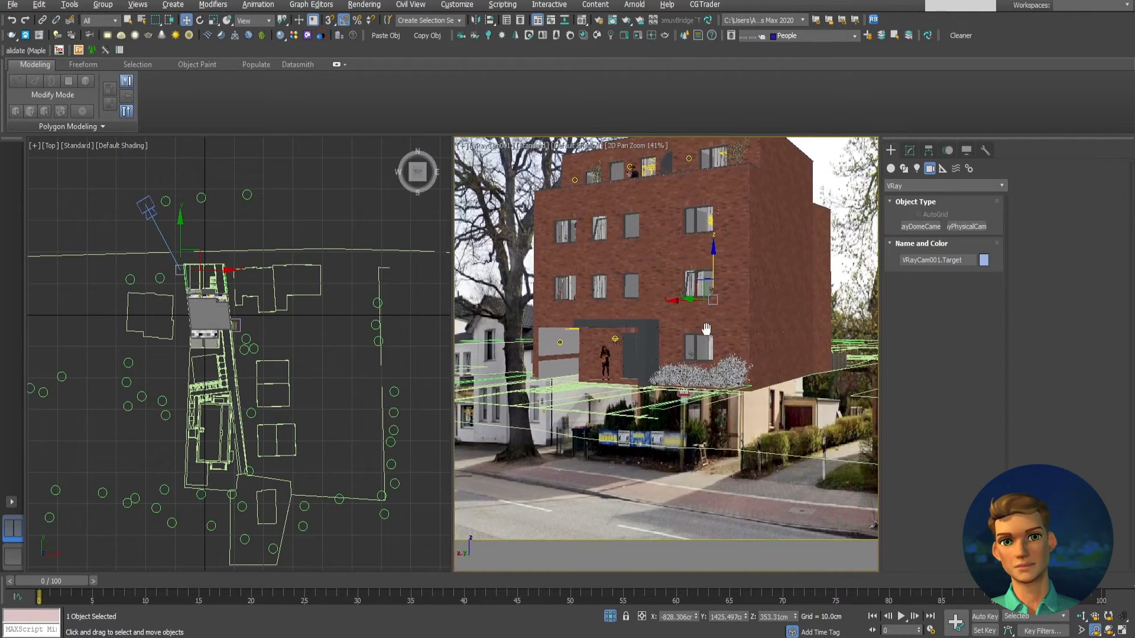
# Raise VRayCam001's target vertically and move the camera farther back from the building in the Top view
pyautogui.moveTo(715, 257); pyautogui.dragTo(711, 185)
pyautogui.moveTo(746, 359); pyautogui.dragTo(741, 357, button='middle')
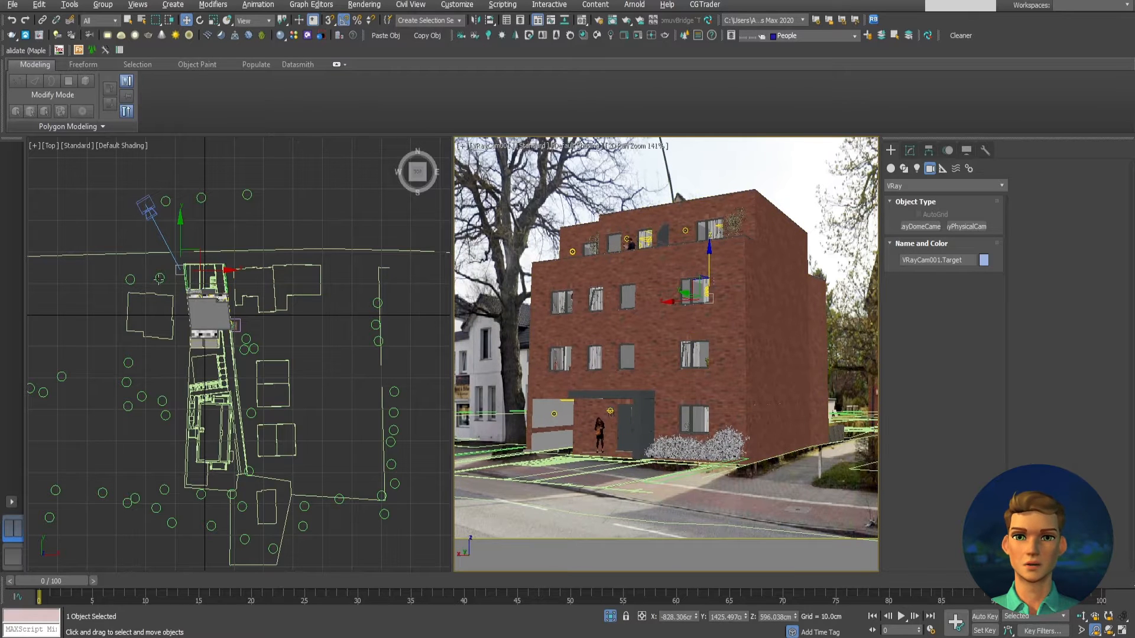
pyautogui.moveTo(159, 279); pyautogui.dragTo(182, 319, button='middle')
pyautogui.click(170, 249)
pyautogui.moveTo(187, 225); pyautogui.dragTo(183, 213)
pyautogui.moveTo(597, 319); pyautogui.dragTo(597, 318, button='middle')
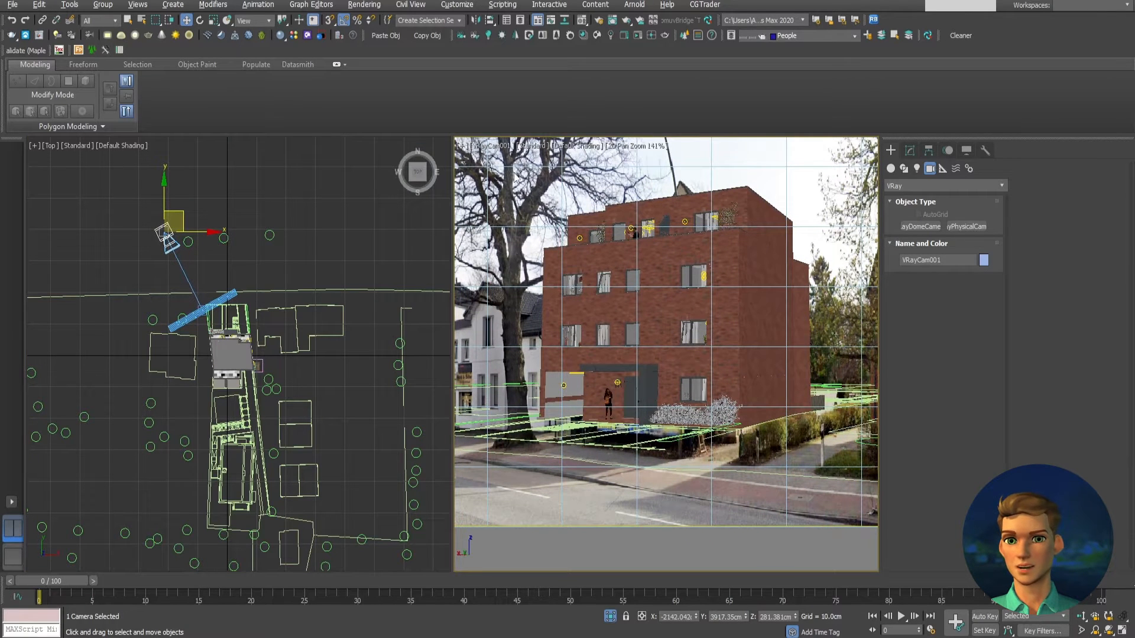
# Select VRayCam001's target from its view and raise it slightly to seat the building on the photo's ground
pyautogui.click(490, 146)
pyautogui.click(587, 398)
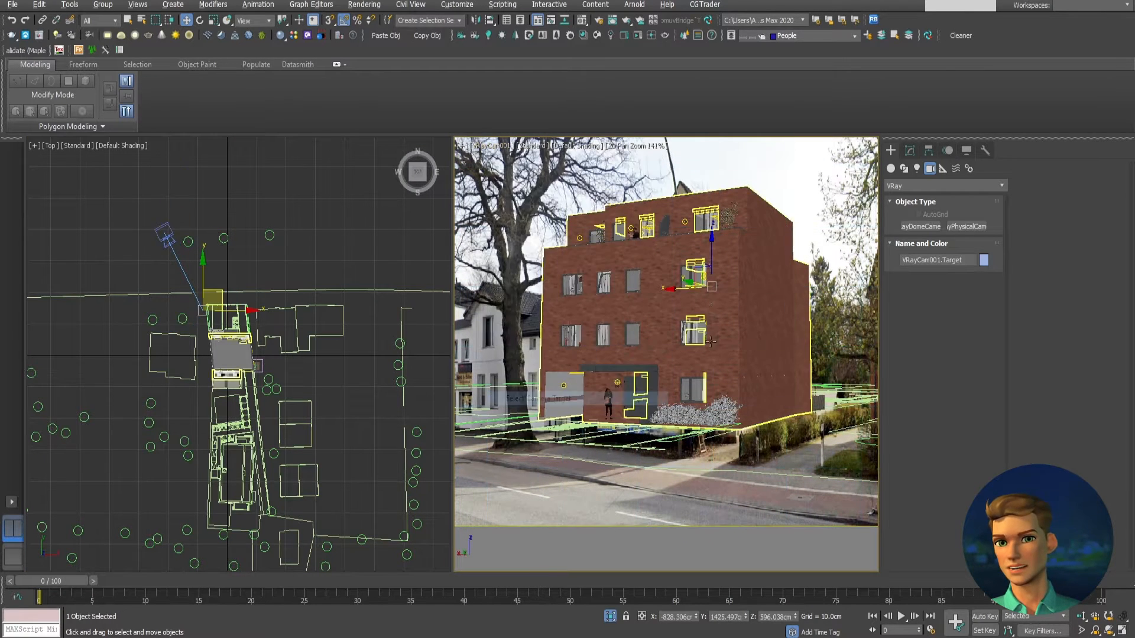
pyautogui.moveTo(709, 247); pyautogui.dragTo(704, 236)
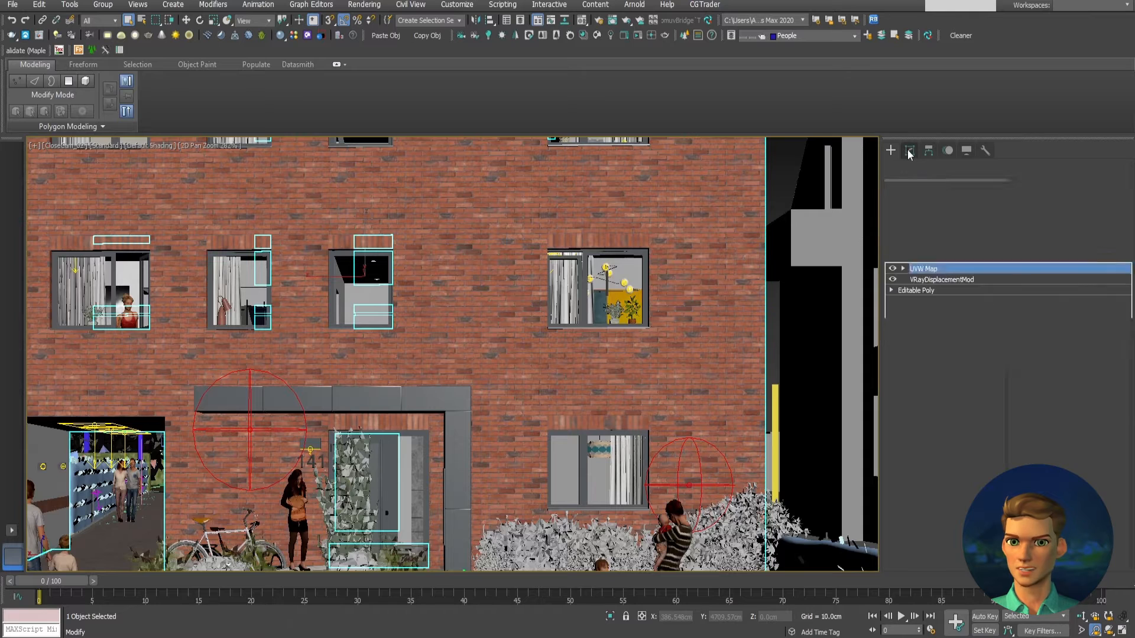
# Select the brick wall's UVW Map gizmo and move it down to line up the brick courses with the window
pyautogui.click(934, 271)
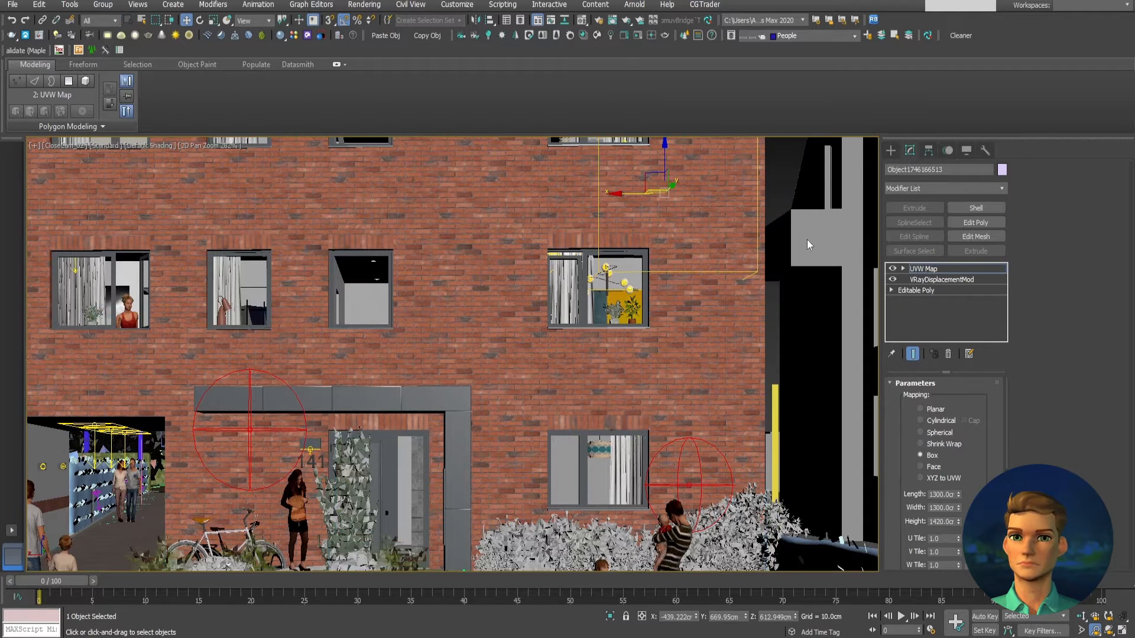
pyautogui.scroll(4, 664, 218)
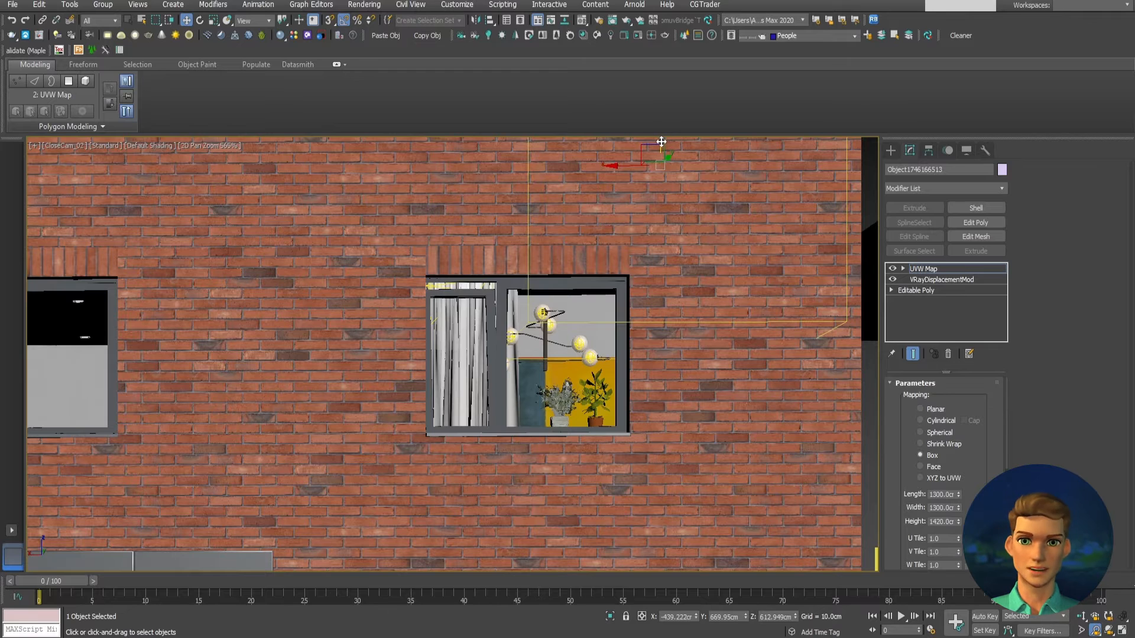
pyautogui.moveTo(661, 142); pyautogui.dragTo(624, 207)
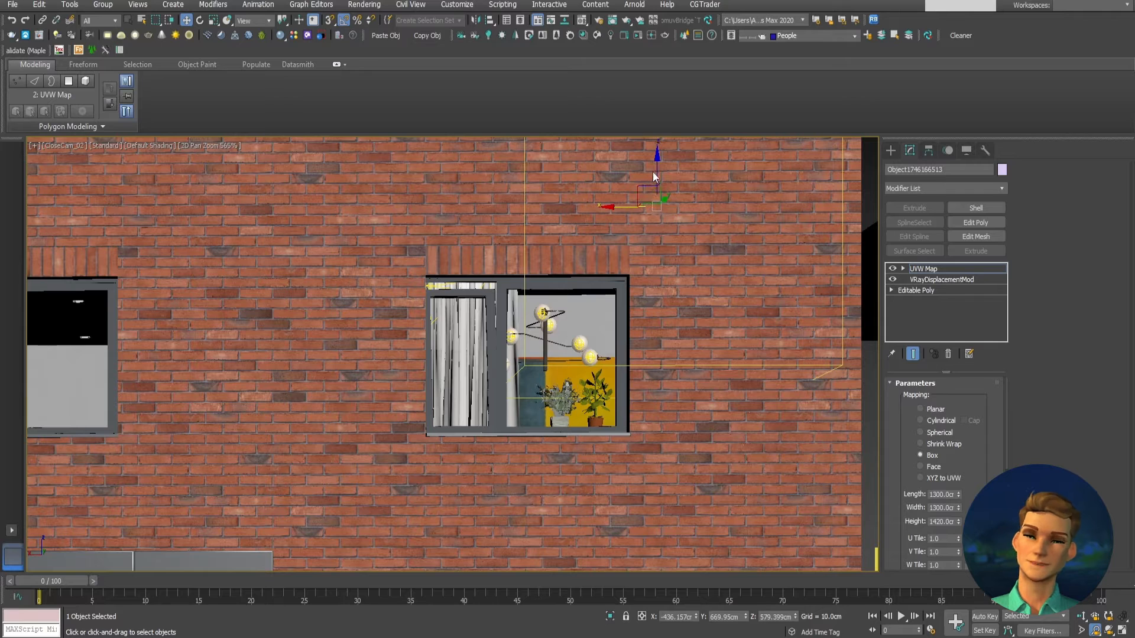
pyautogui.moveTo(657, 166); pyautogui.dragTo(656, 166)
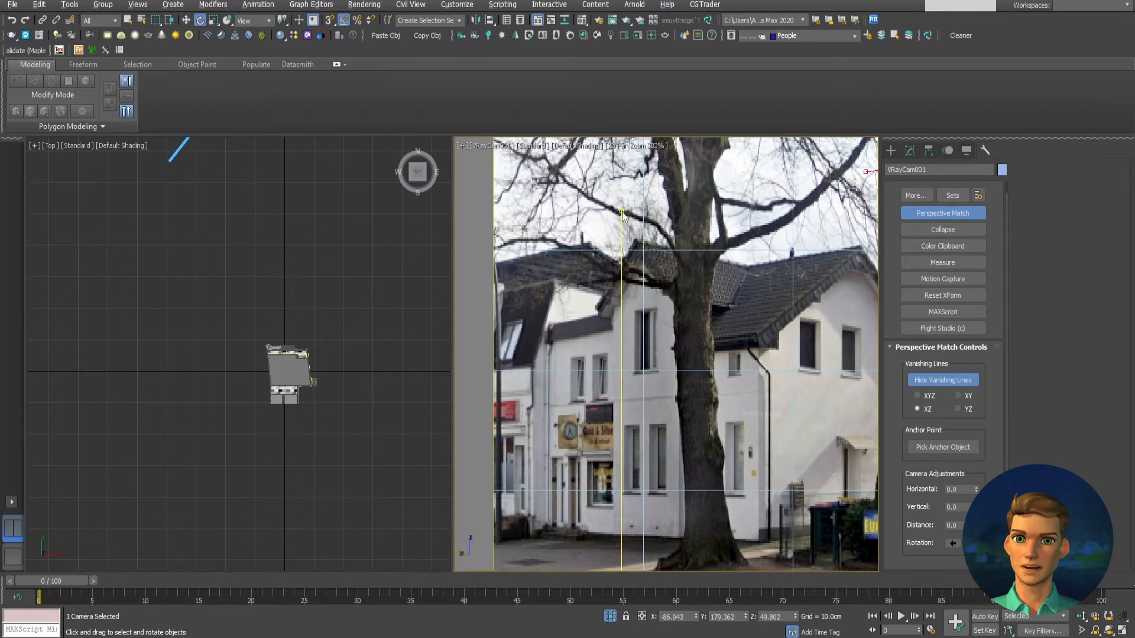
# Align the other blue vertical vanishing line with the red brick house's wall corner in the VRayCam001 view
pyautogui.scroll(-5, 621, 212)
pyautogui.moveTo(820, 358); pyautogui.dragTo(624, 378, button='middle')
pyautogui.scroll(5, 722, 359)
pyautogui.moveTo(693, 334); pyautogui.dragTo(701, 382, button='middle')
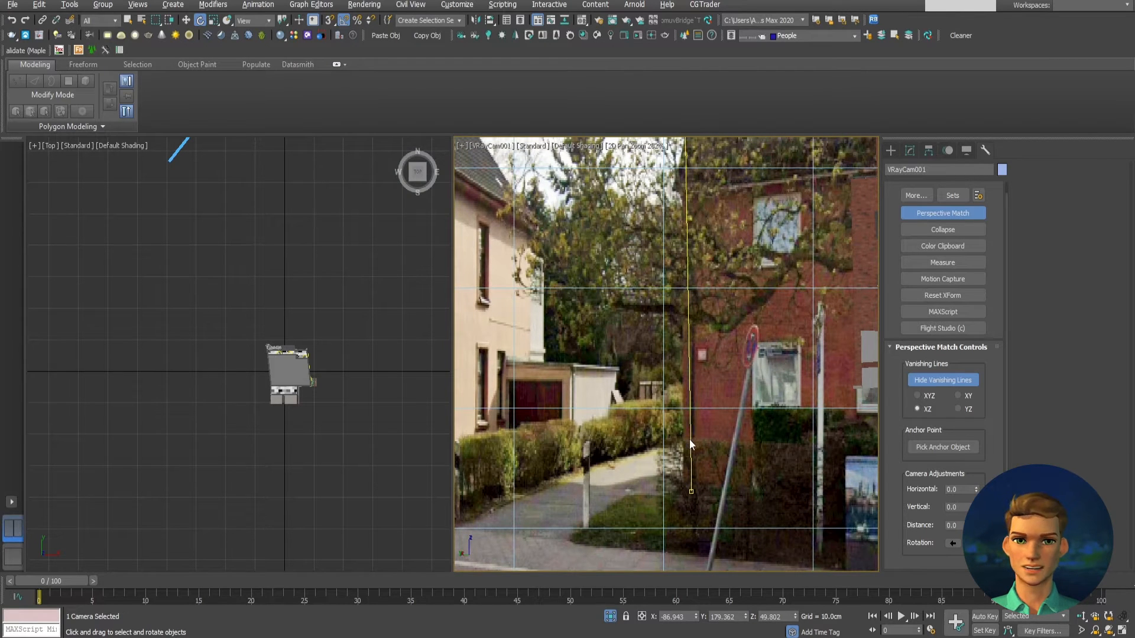
pyautogui.moveTo(704, 211); pyautogui.dragTo(706, 275, button='middle')
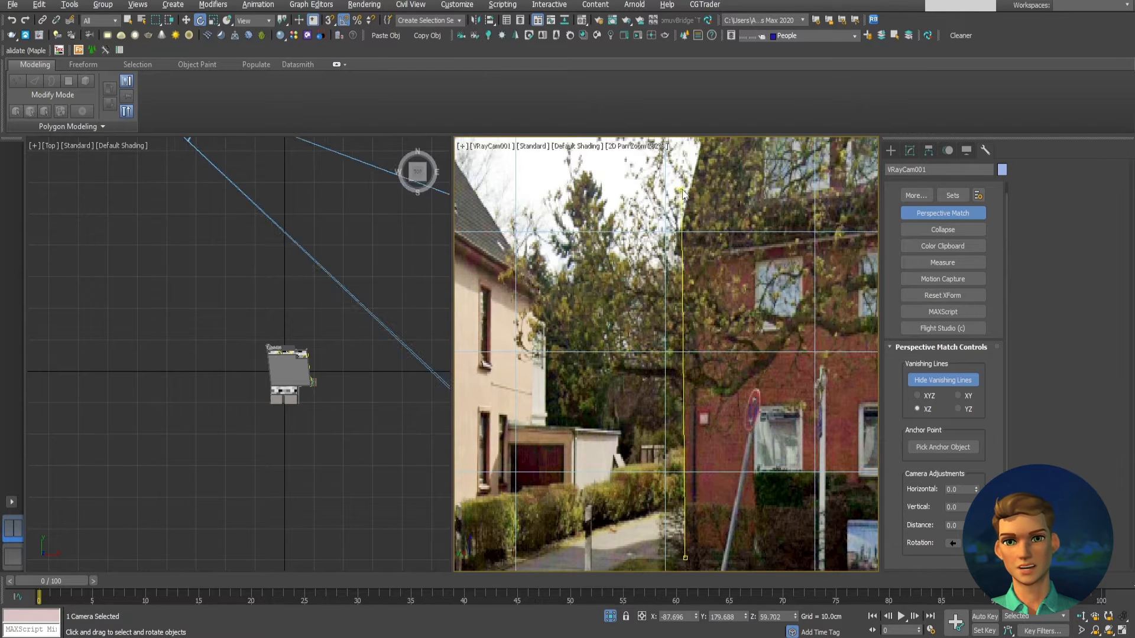
# Align the upper red vanishing line with the window tops of the gabled beige house
pyautogui.scroll(-2, 685, 202)
pyautogui.moveTo(494, 445); pyautogui.dragTo(671, 458, button='middle')
pyautogui.scroll(1, 668, 460)
pyautogui.moveTo(657, 343); pyautogui.dragTo(714, 501, button='middle')
pyautogui.scroll(2, 761, 254)
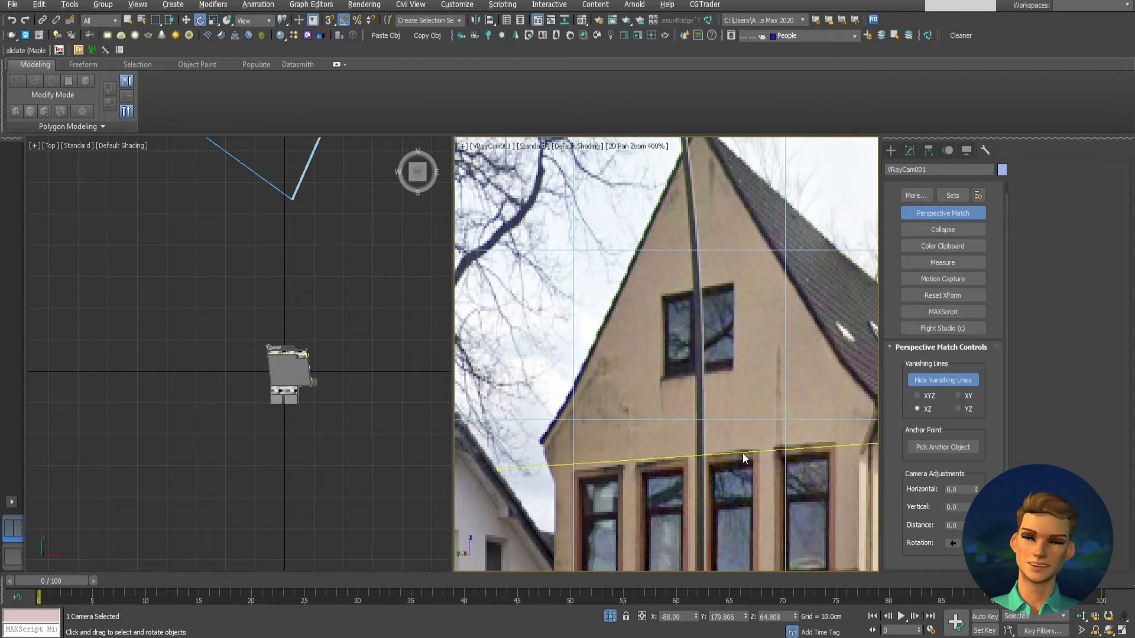
pyautogui.scroll(-2, 744, 465)
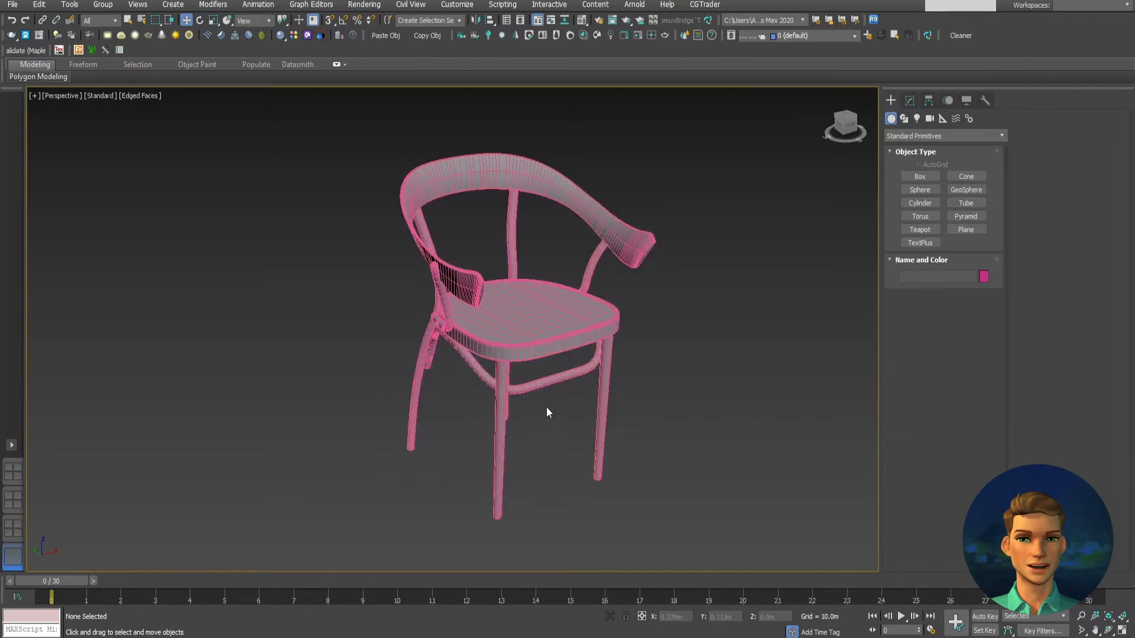
# Examine the chair model from several angles and distances with the regular orbit, zoom and pan navigation
pyautogui.keyDown('alt'); pyautogui.moveTo(482, 344); pyautogui.dragTo(497, 347, button='middle'); pyautogui.keyUp('alt')
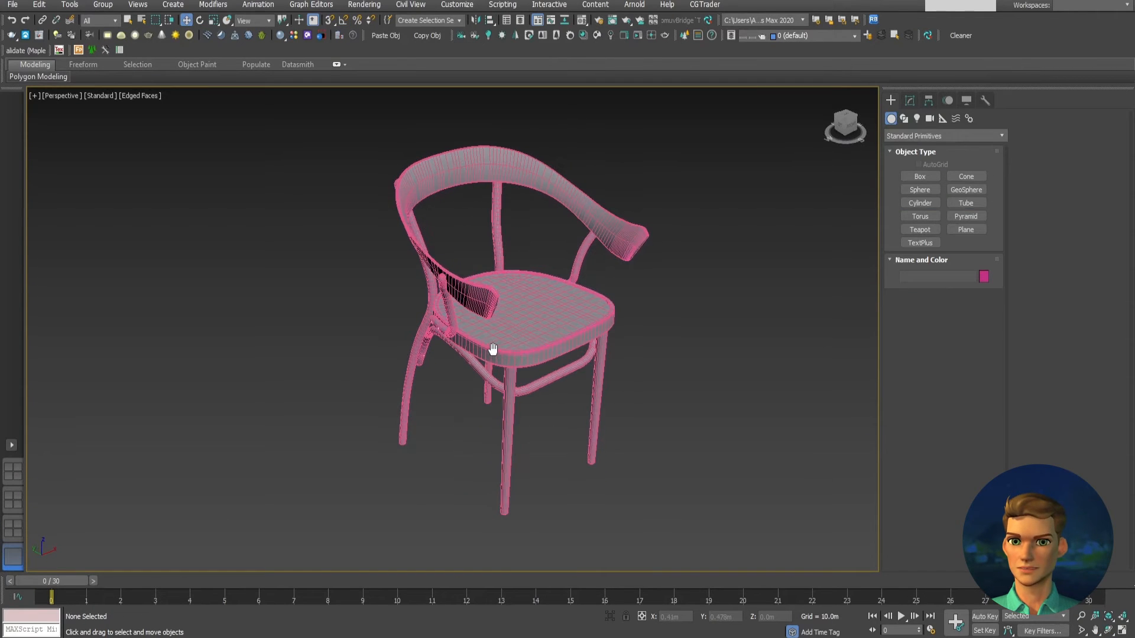
pyautogui.keyDown('alt'); pyautogui.moveTo(540, 316); pyautogui.dragTo(516, 277, button='middle'); pyautogui.keyUp('alt')
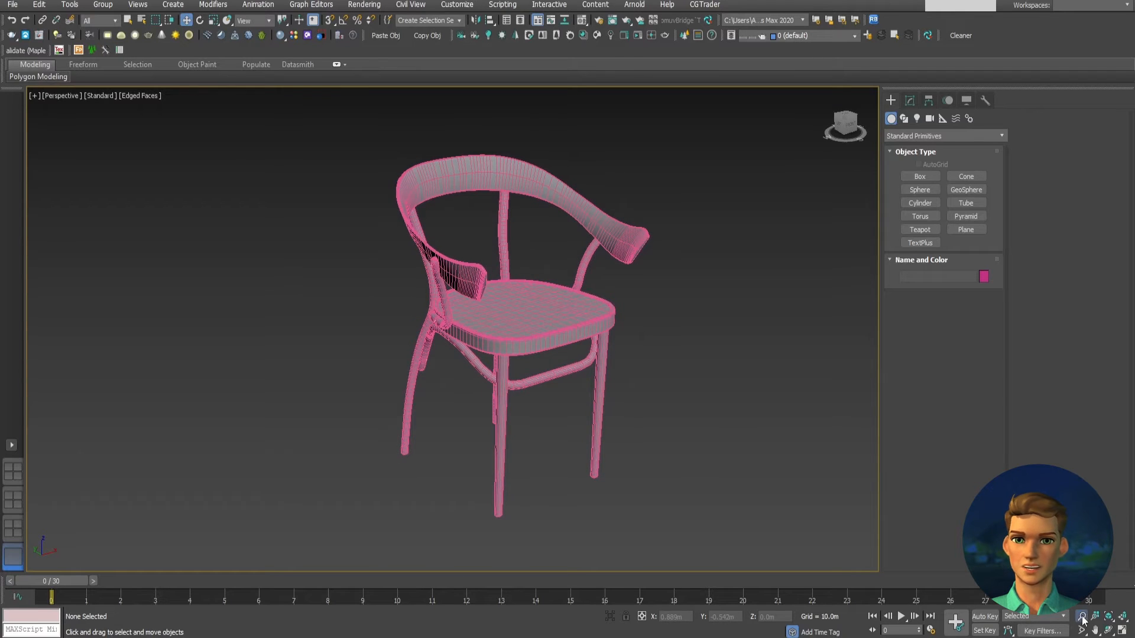
pyautogui.moveTo(506, 294); pyautogui.dragTo(486, 255)
pyautogui.keyDown('alt'); pyautogui.moveTo(486, 255); pyautogui.dragTo(520, 298, button='middle'); pyautogui.keyUp('alt')
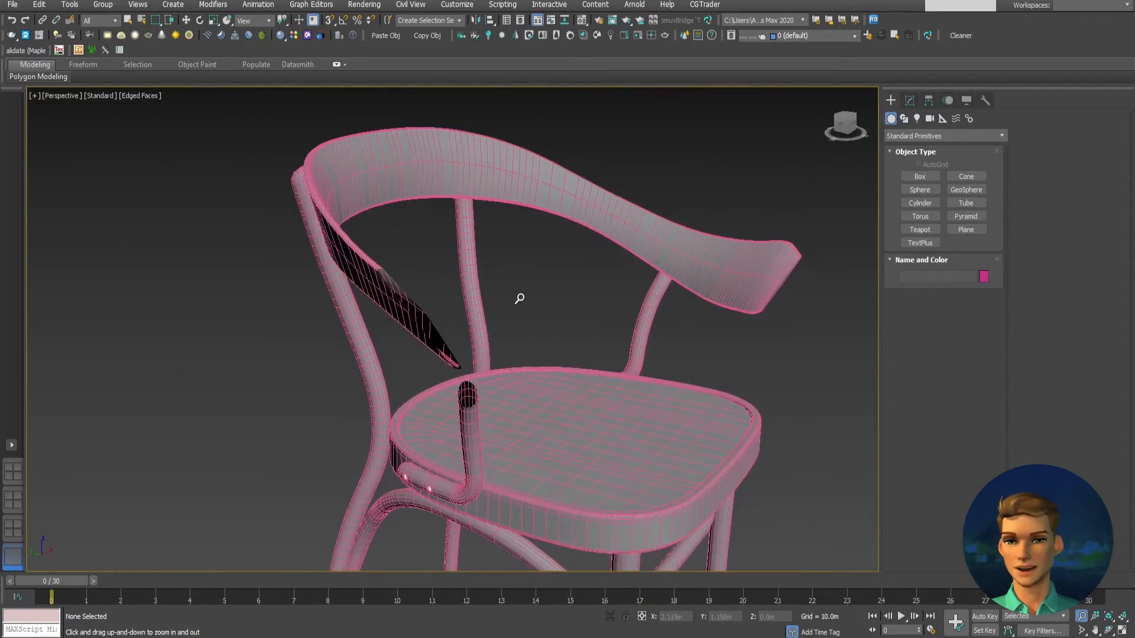
pyautogui.scroll(-4, 521, 330)
pyautogui.keyDown('alt'); pyautogui.moveTo(531, 346); pyautogui.dragTo(504, 355, button='middle'); pyautogui.keyUp('alt')
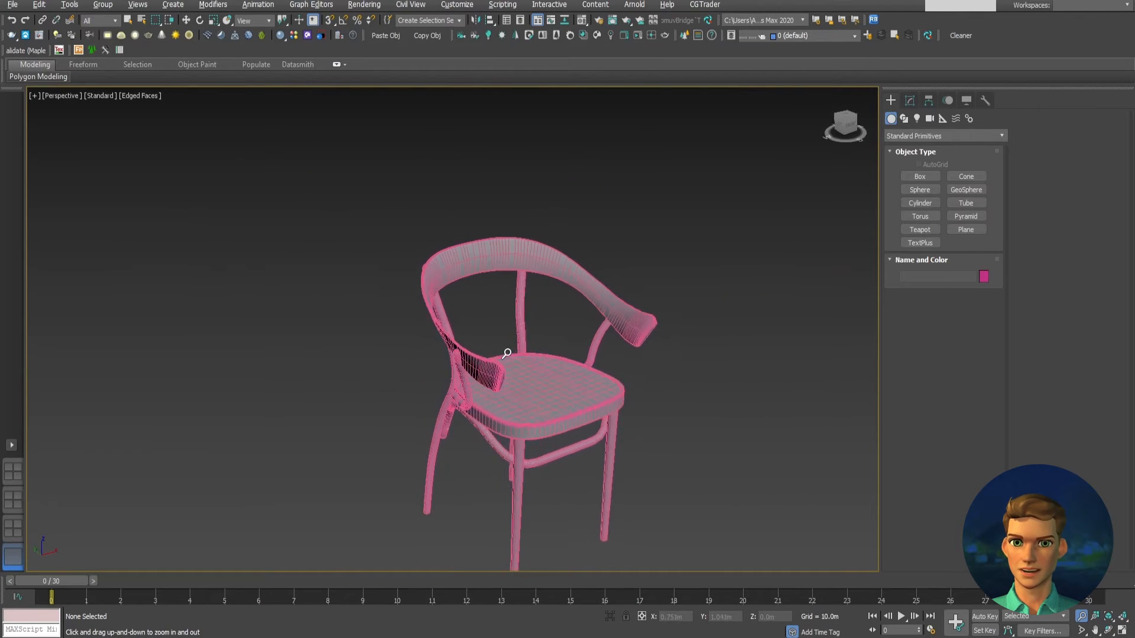
pyautogui.keyDown('ctrl'); pyautogui.keyDown('alt'); pyautogui.moveTo(473, 317); pyautogui.dragTo(485, 340, button='middle'); pyautogui.keyUp('alt'); pyautogui.keyUp('ctrl')
pyautogui.moveTo(559, 372); pyautogui.dragTo(541, 347, button='middle')
# Examine the chair's armrest, support and screws up close in the Perspective view using 2D Pan Zoom Mode
pyautogui.scroll(10, 473, 297)
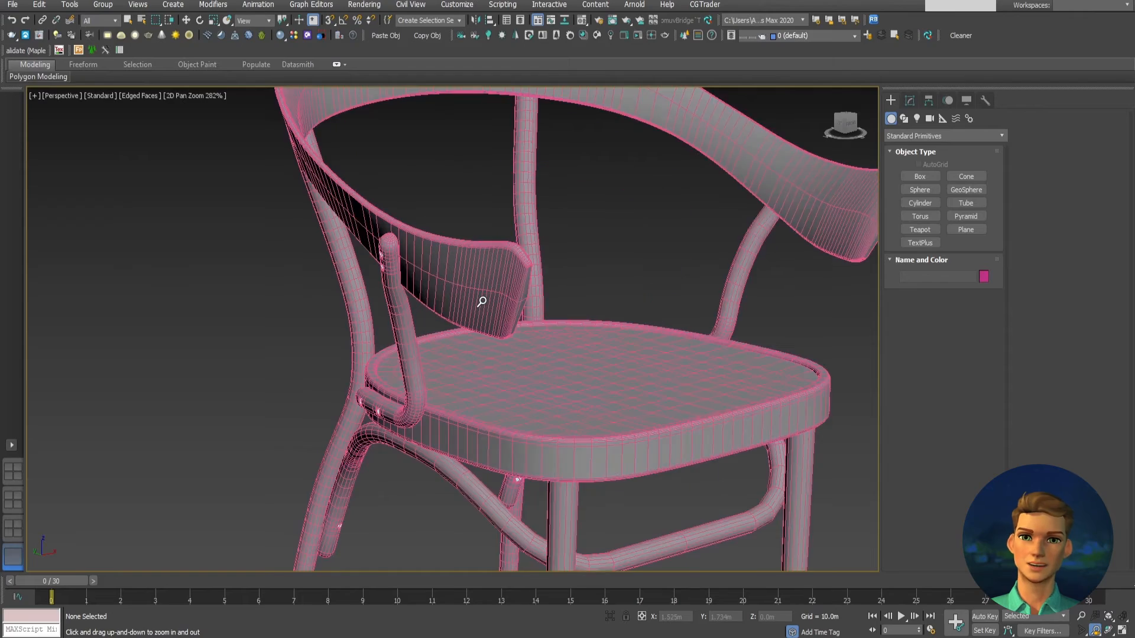
pyautogui.keyDown('alt'); pyautogui.moveTo(489, 300); pyautogui.dragTo(529, 294, button='middle'); pyautogui.keyUp('alt')
pyautogui.scroll(20, 647, 106)
pyautogui.scroll(-18, 661, 325)
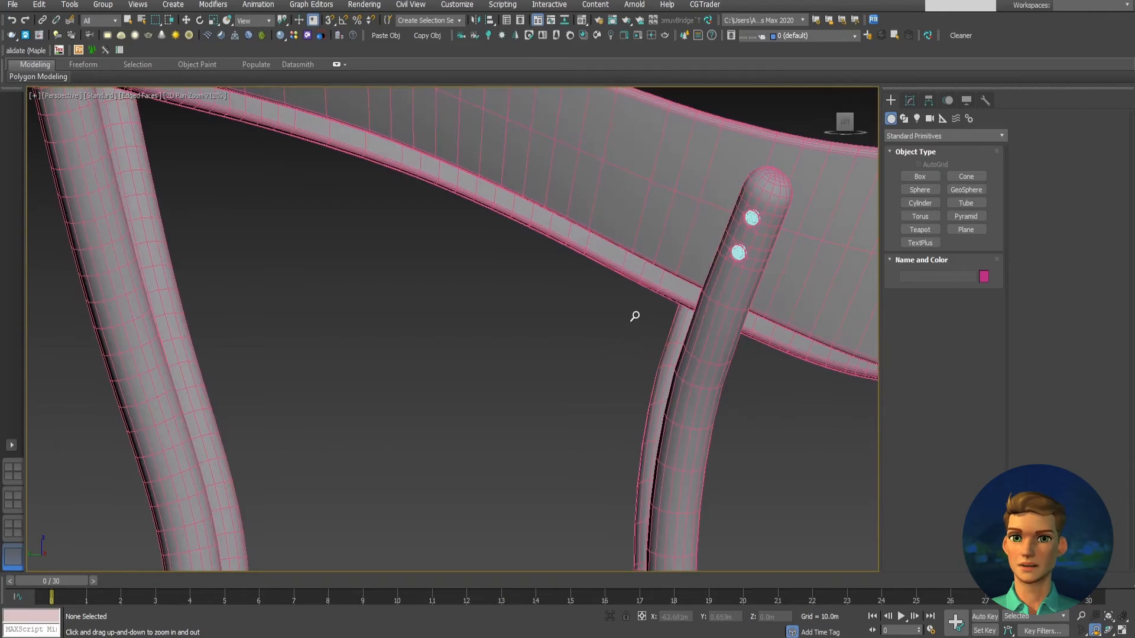
pyautogui.keyDown('alt'); pyautogui.moveTo(639, 310); pyautogui.dragTo(597, 248, button='middle'); pyautogui.keyUp('alt')
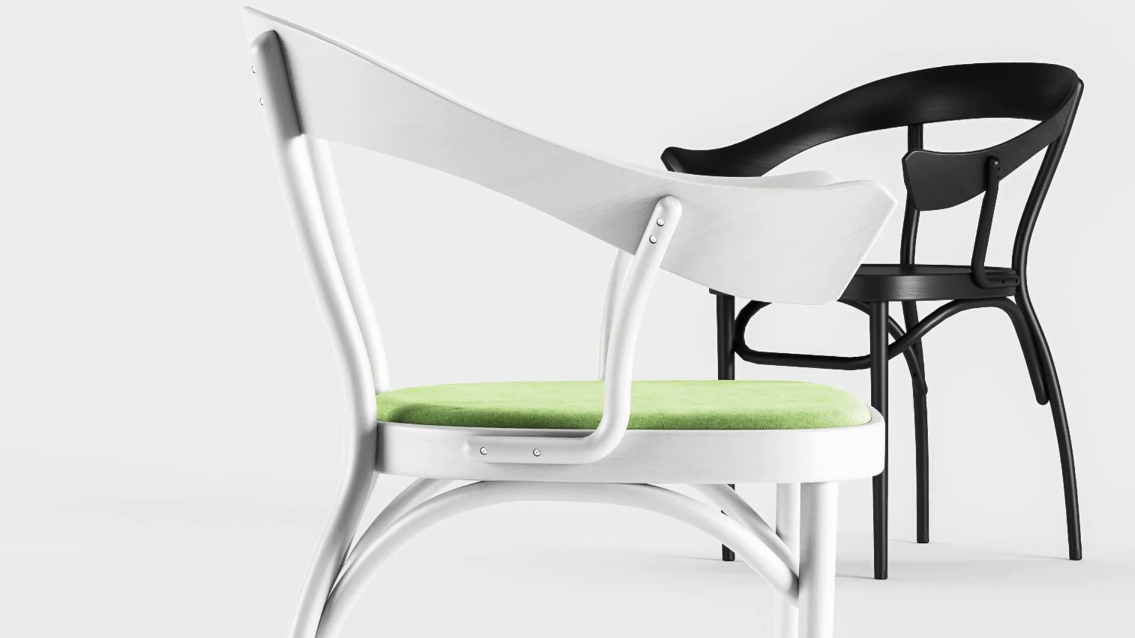